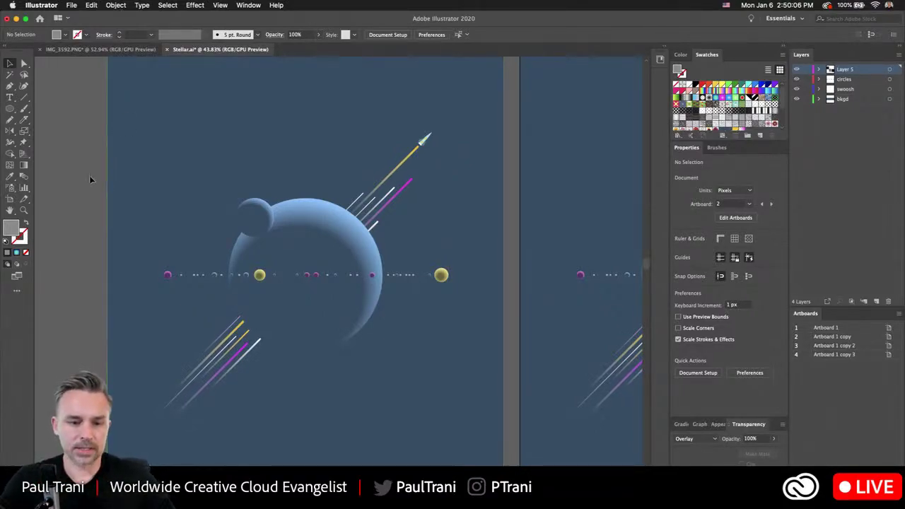
left_click_drag(87, 193, 129, 199)
left_click_drag(221, 166, 179, 140)
key("b")
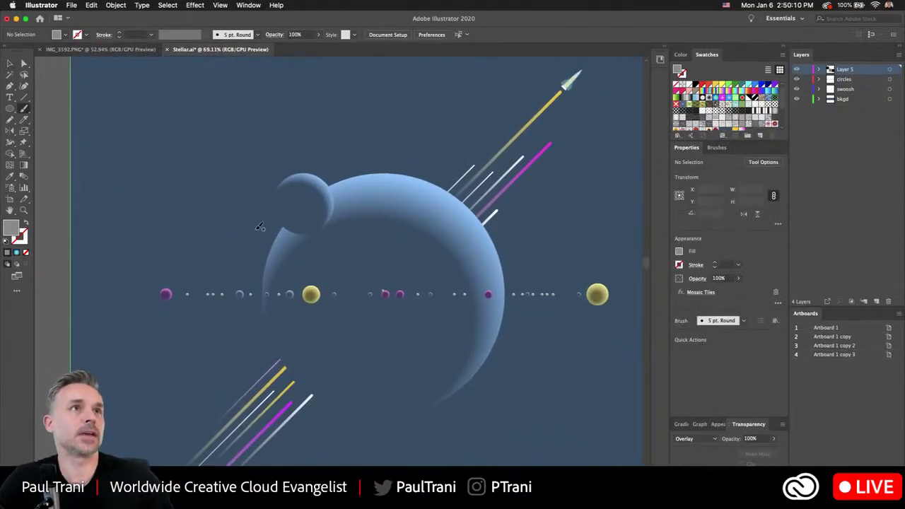
scroll(259, 227, "down", 5)
scroll(253, 181, "up", 4)
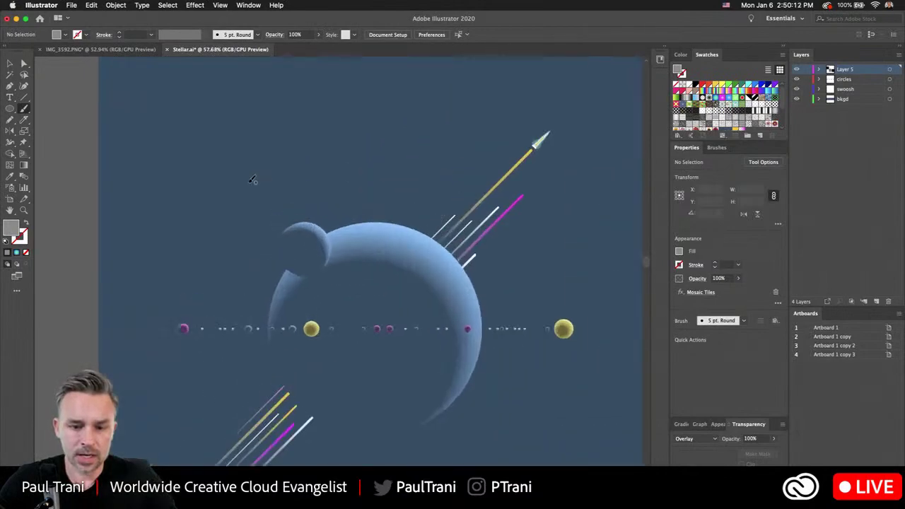
left_click_drag(253, 263, 205, 244)
scroll(204, 246, "down", 3)
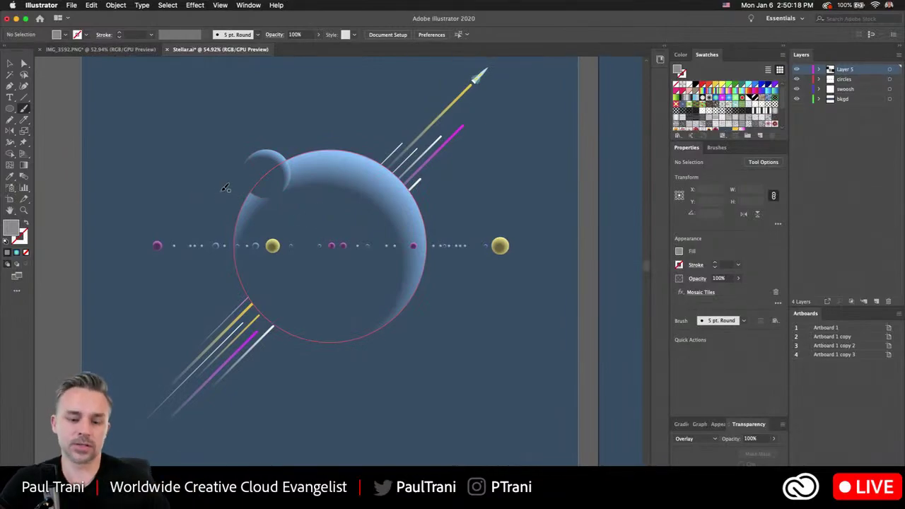
Step: Switch to Chrome and open the artist's Instagram profile page
key("super+Tab")
type("ins")
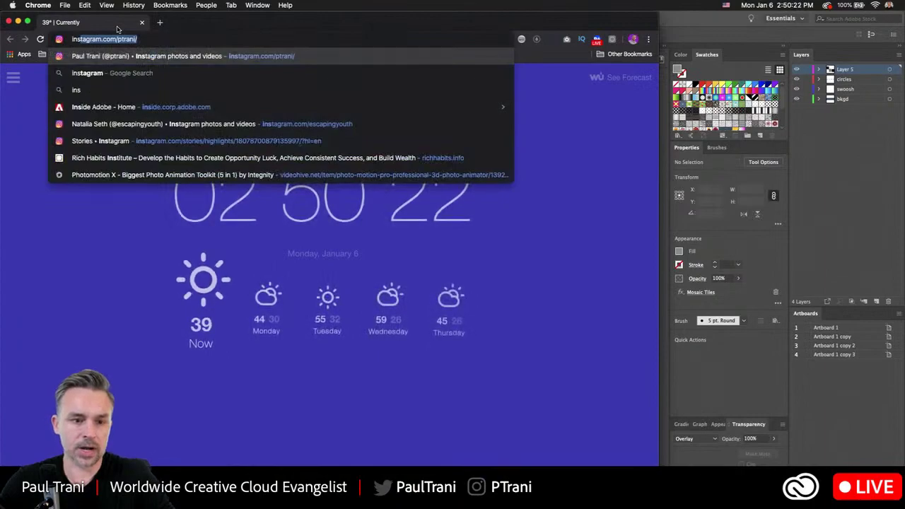
key("Return")
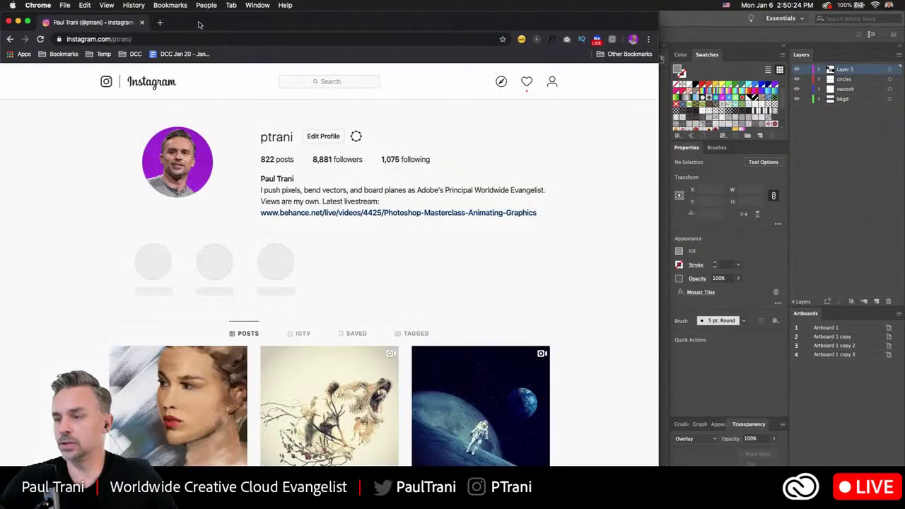
Step: Browse the profile's posts and open the one showing a dark monolith above purple mountains
left_click_drag(198, 25, 437, 25)
scroll(584, 245, "down", 5)
scroll(562, 283, "down", 2)
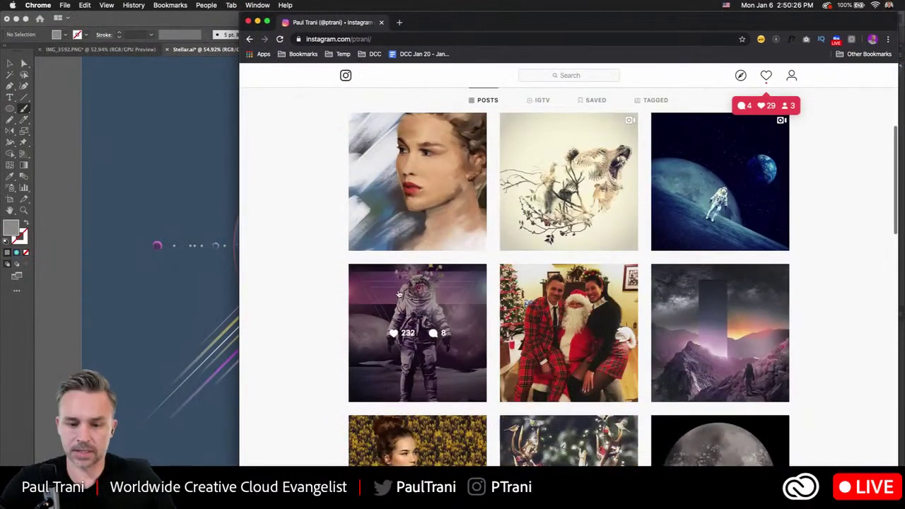
left_click(402, 301)
left_click(815, 187)
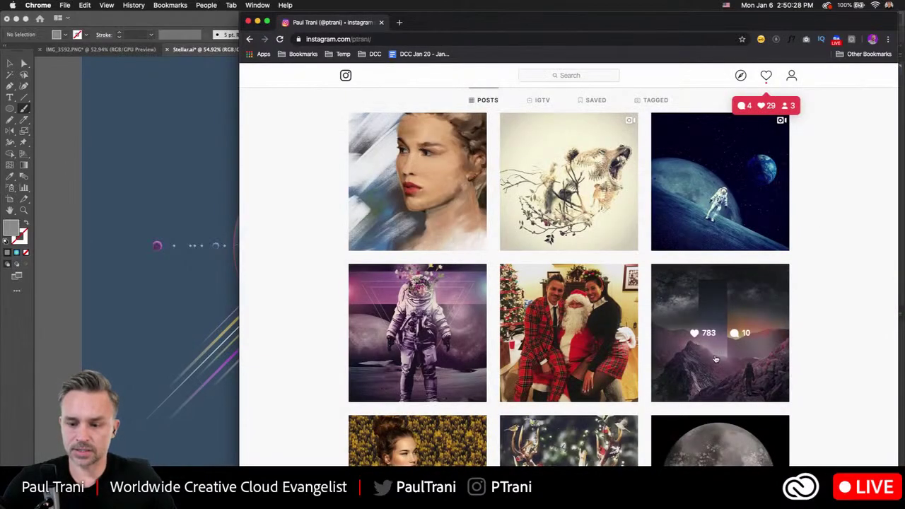
left_click(714, 332)
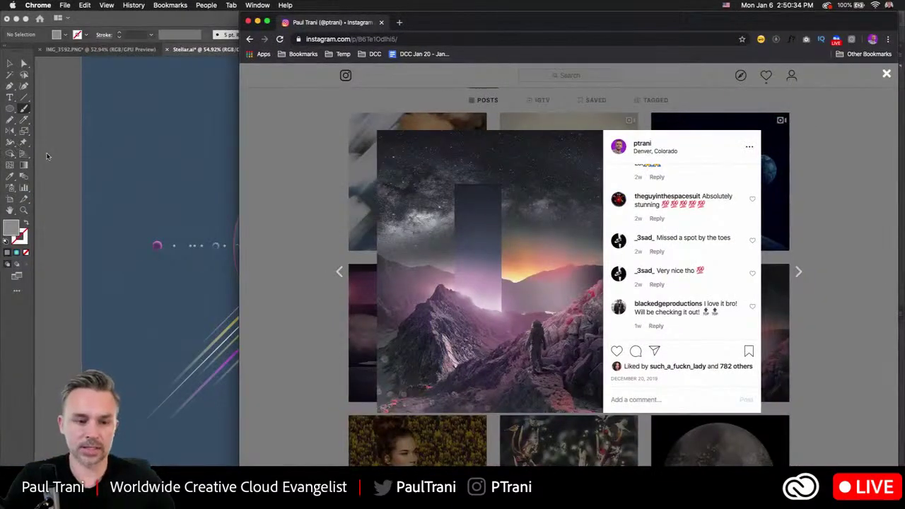
Step: Switch back to Illustrator and apply the Pixelate > Color Halftone effect to the large planet circle with the default settings
left_click(46, 156)
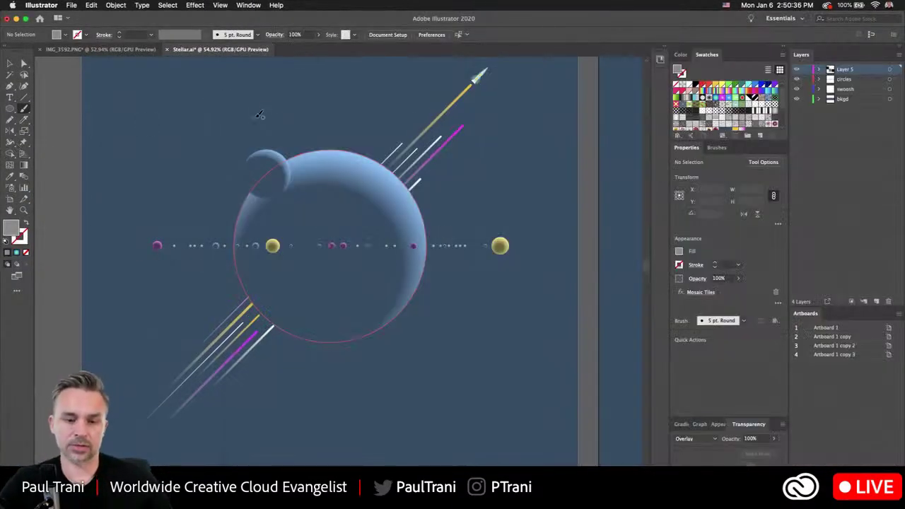
left_click(9, 64)
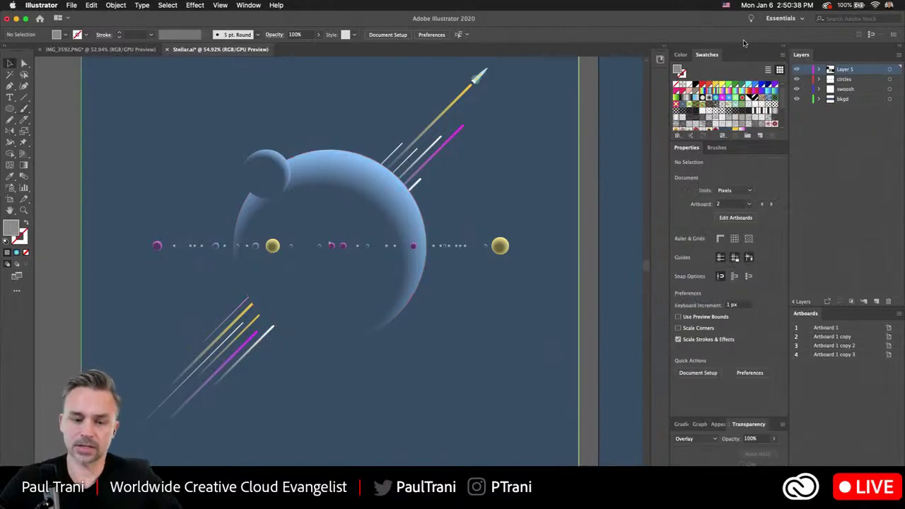
left_click(350, 198)
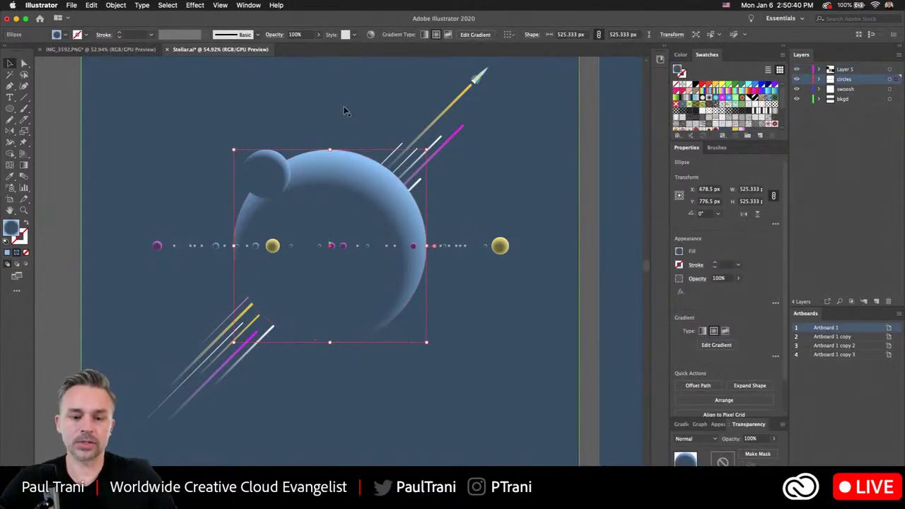
scroll(342, 114, "up", 5)
left_click_drag(218, 299, 225, 227)
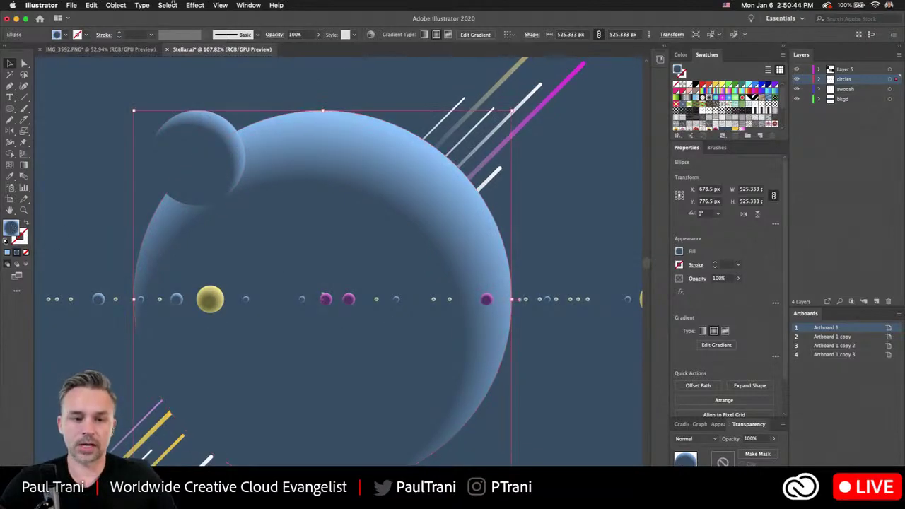
left_click(174, 4)
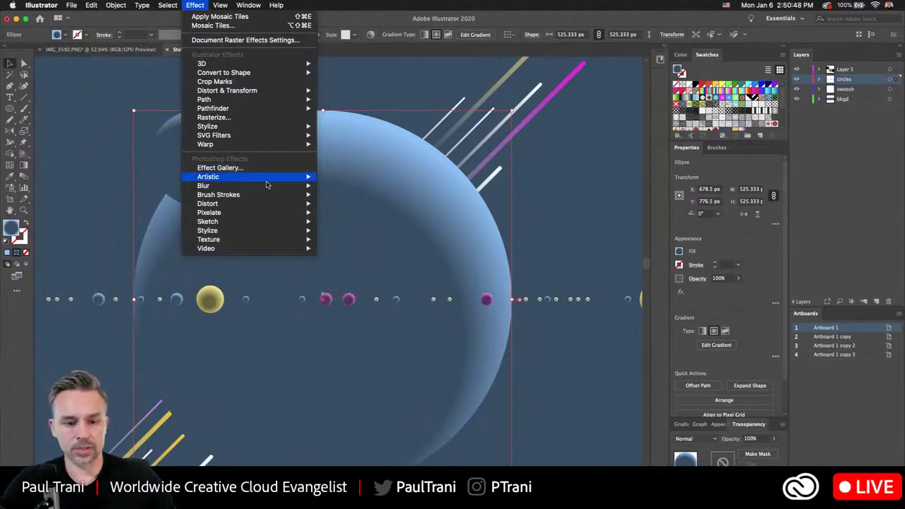
mouse_move(261, 205)
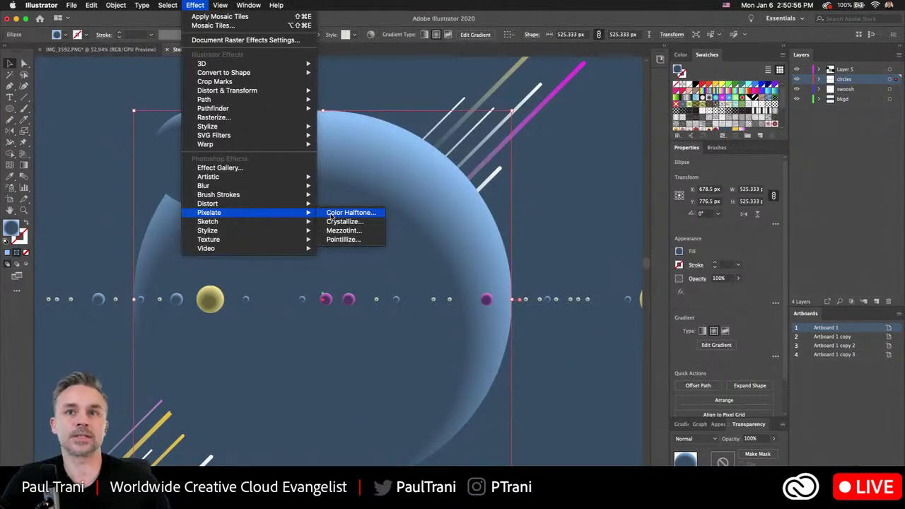
left_click(330, 213)
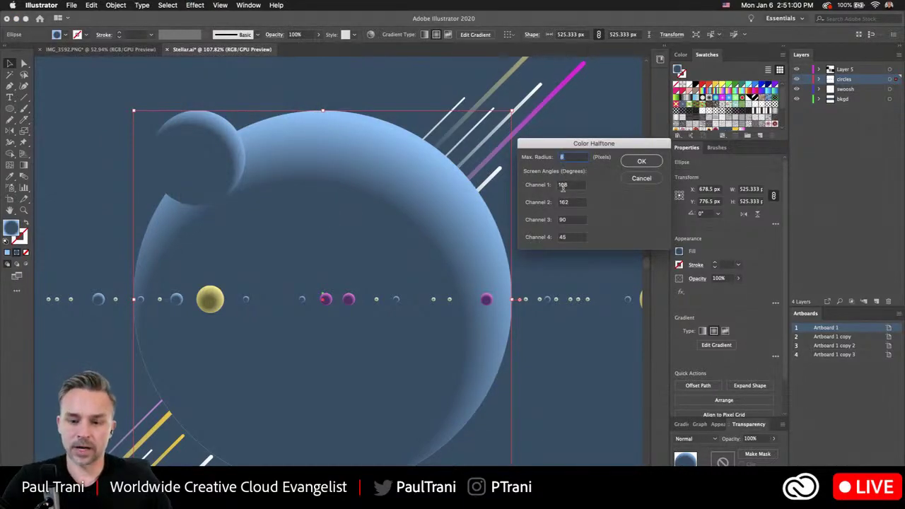
left_click(633, 161)
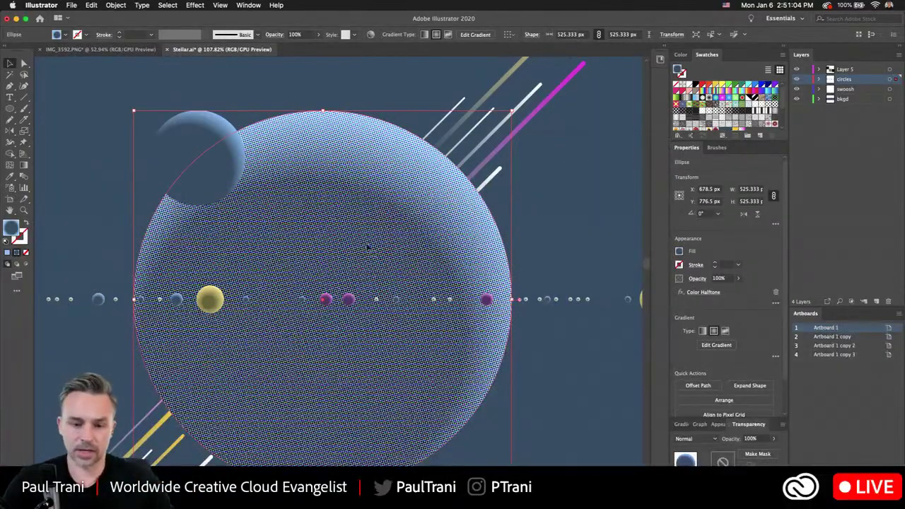
Step: Examine the halftone dot pattern on the large planet up close and at full-artwork size
scroll(337, 213, "up", 8)
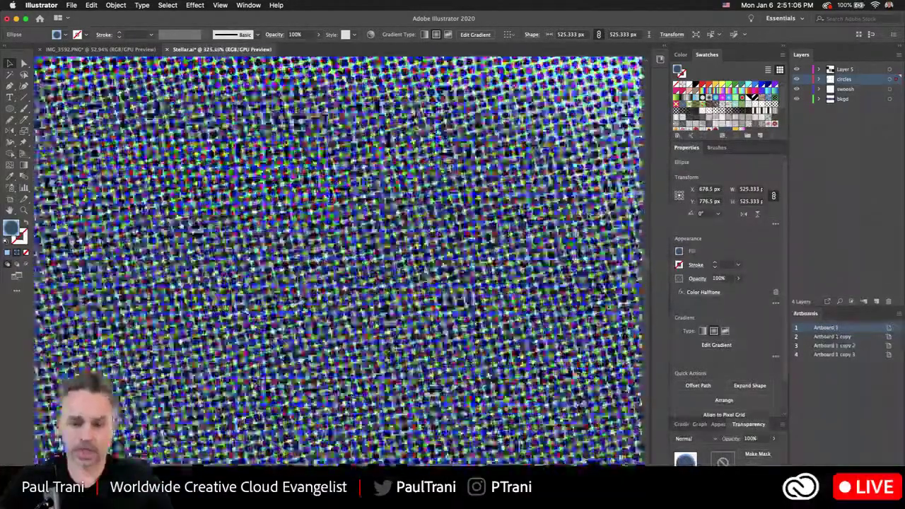
scroll(321, 223, "down", 10)
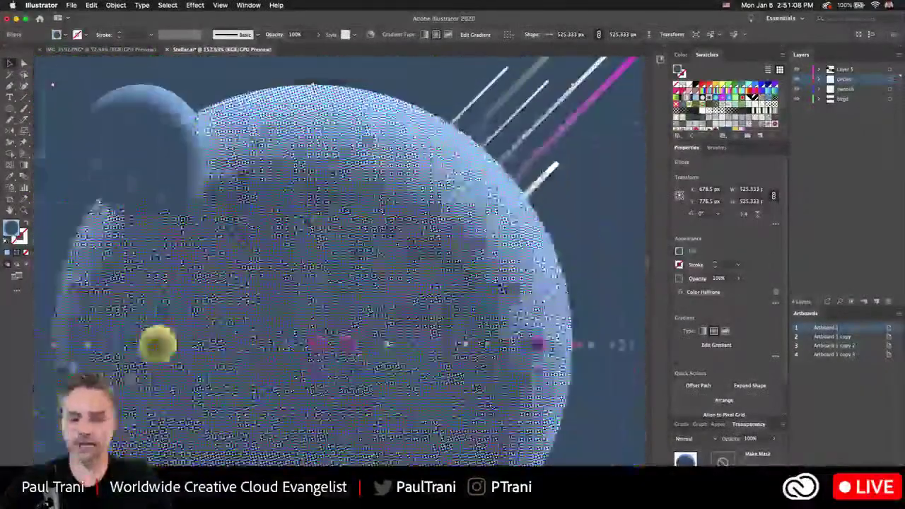
scroll(327, 229, "down", 1)
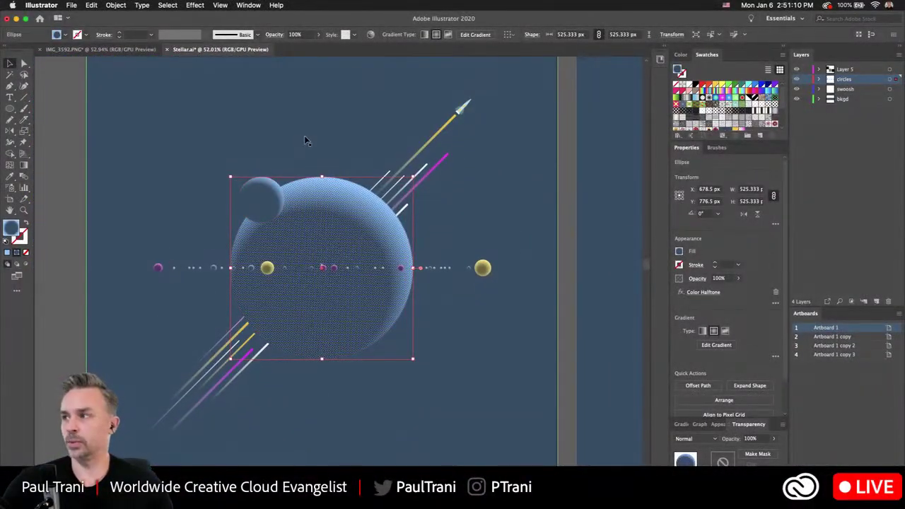
scroll(304, 135, "up", 2)
left_click_drag(257, 236, 249, 152)
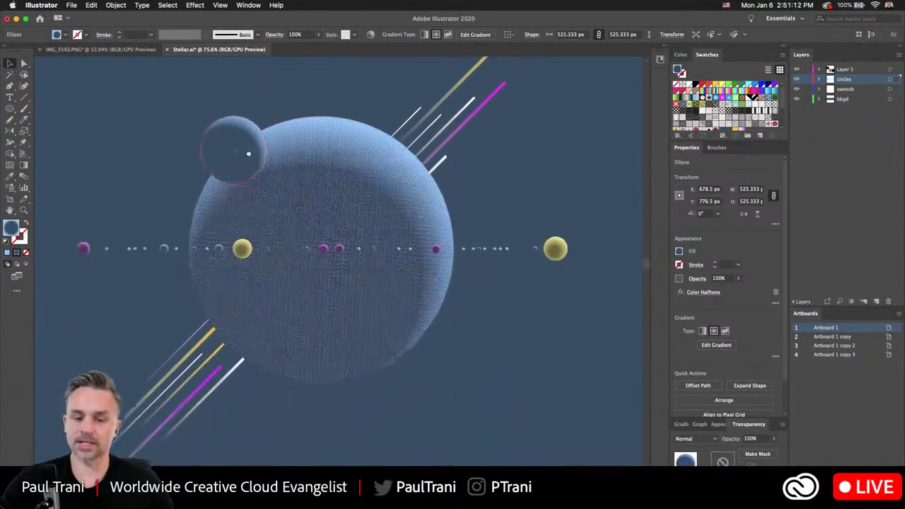
left_click(248, 152)
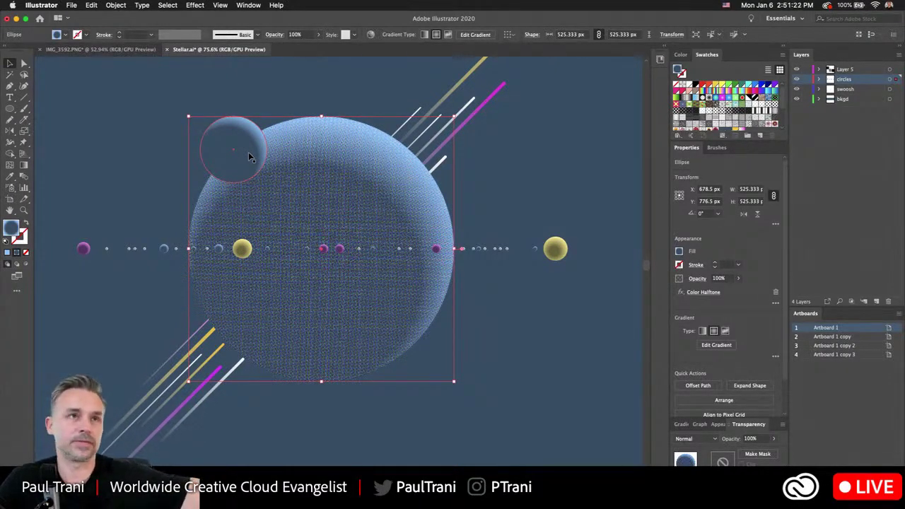
key("space")
left_click_drag(262, 134, 274, 142)
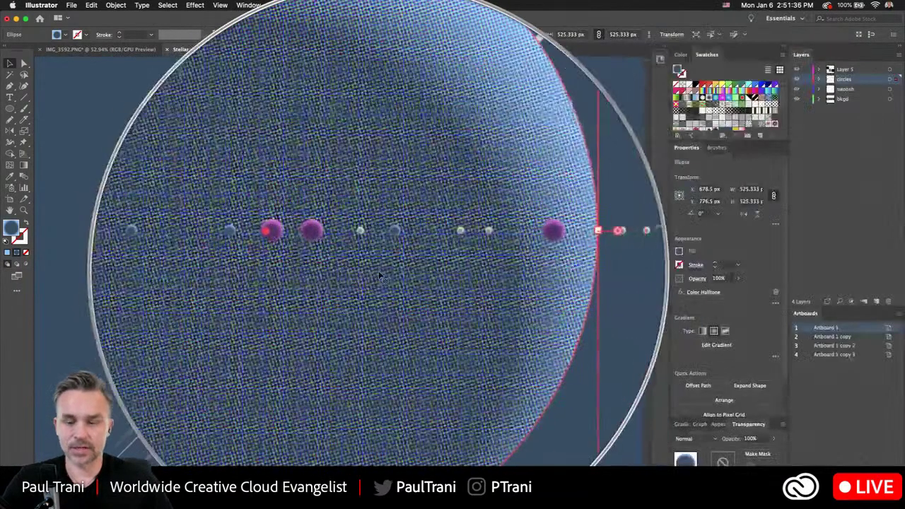
key("Escape")
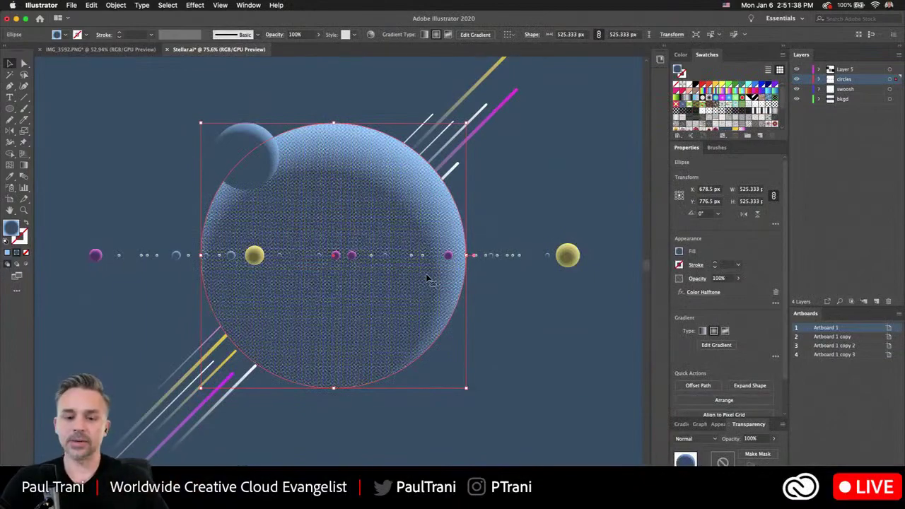
Step: Undo the Color Halftone effect on the large planet circle
left_click(530, 240)
left_click_drag(530, 240, 479, 157)
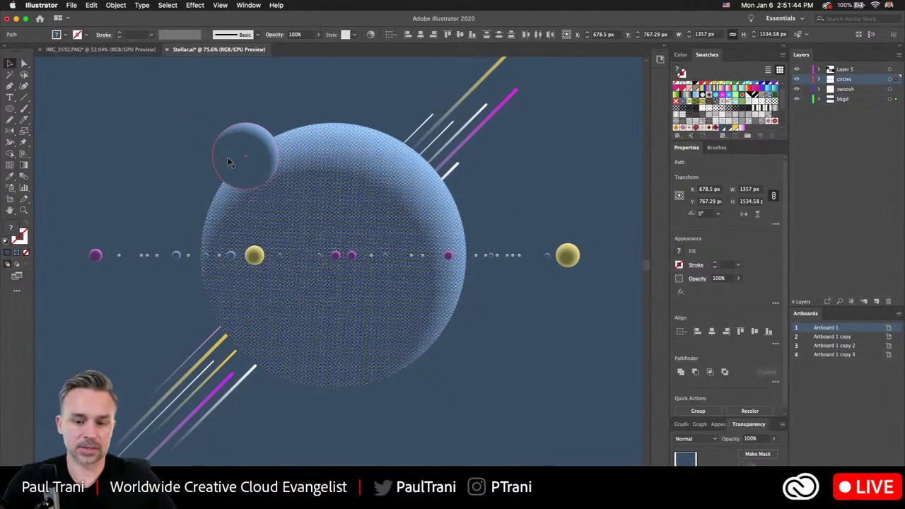
left_click(304, 159)
scroll(307, 157, "down", 5)
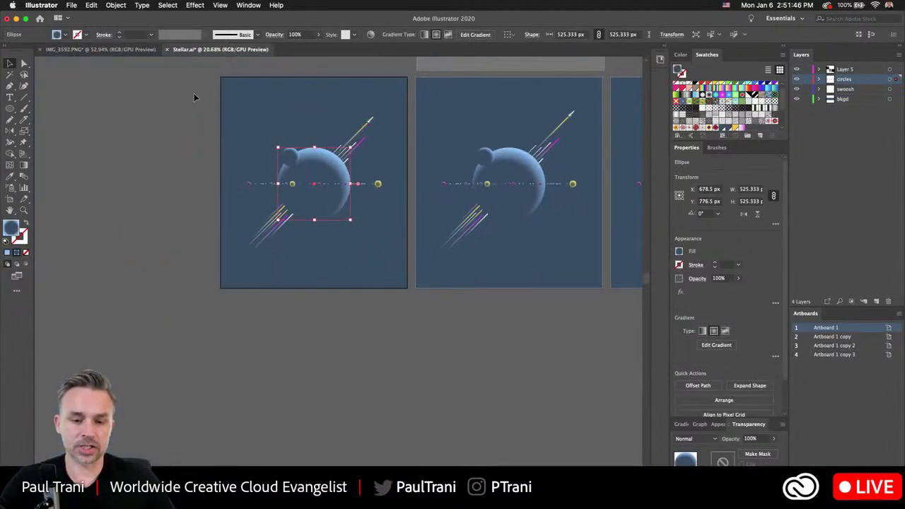
Step: Select all the artwork on the first artboard and apply the Color Halftone effect with the last used settings
left_click(194, 96)
left_click_drag(399, 271, 399, 271)
scroll(331, 133, "up", 4)
left_click(175, 4)
mouse_move(184, 3)
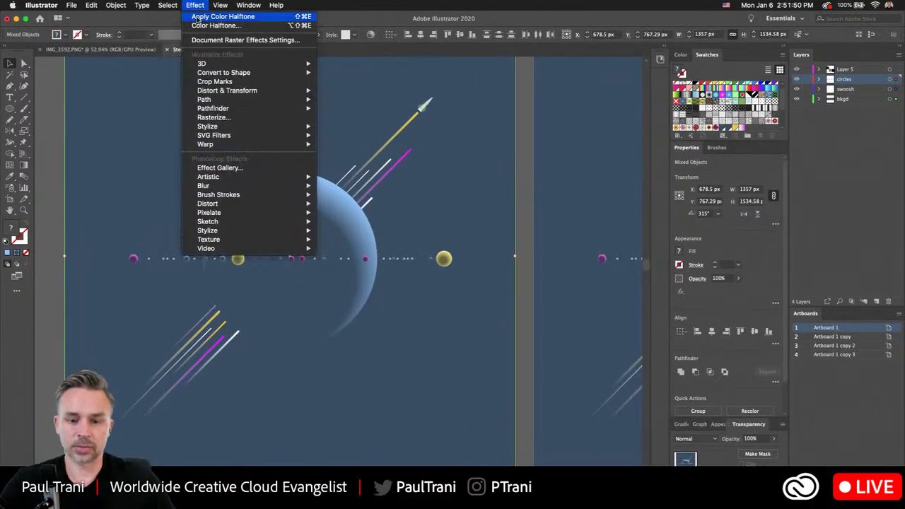
left_click(199, 17)
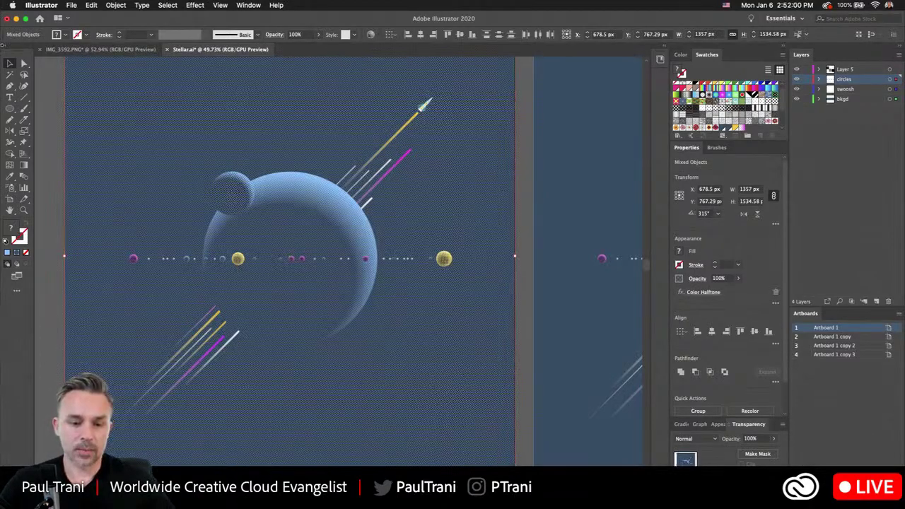
Step: Deselect the artwork and examine the halftone pattern across the planets, streaks and background at different magnifications
left_click(50, 246)
scroll(216, 185, "up", 8)
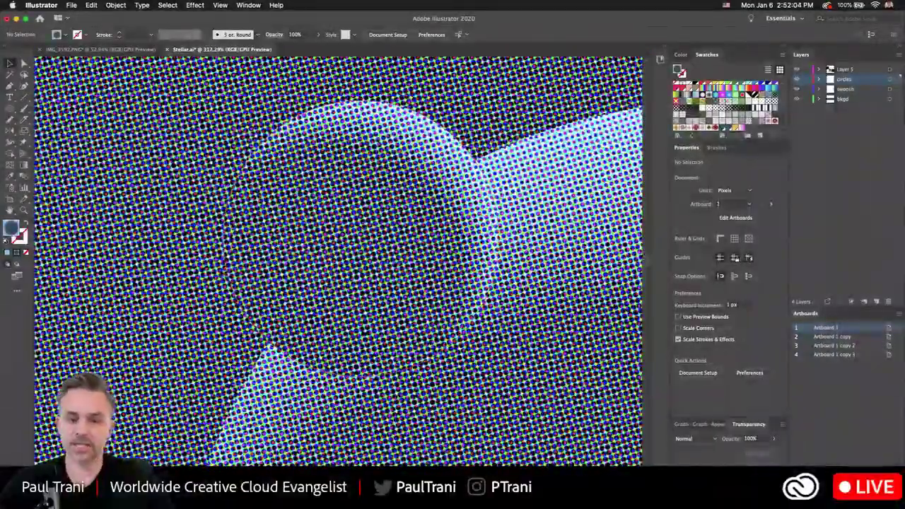
scroll(249, 210, "down", 8)
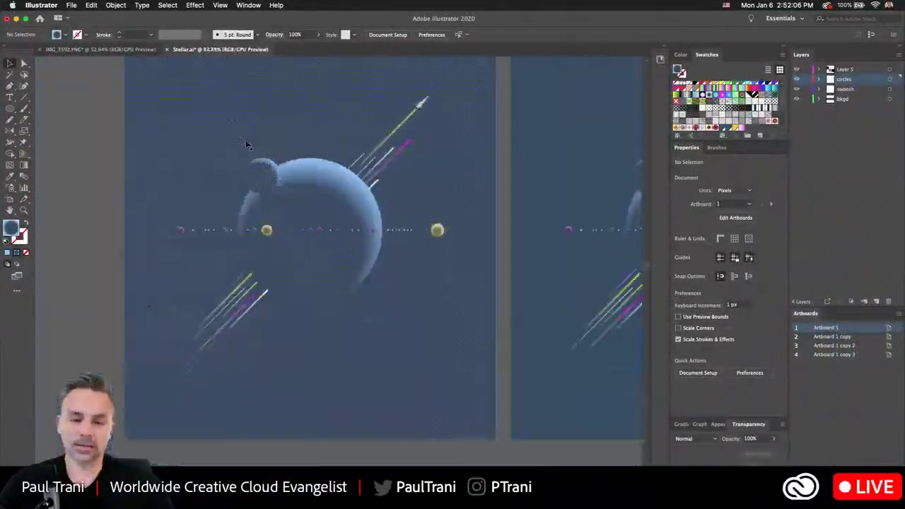
scroll(304, 219, "up", 5)
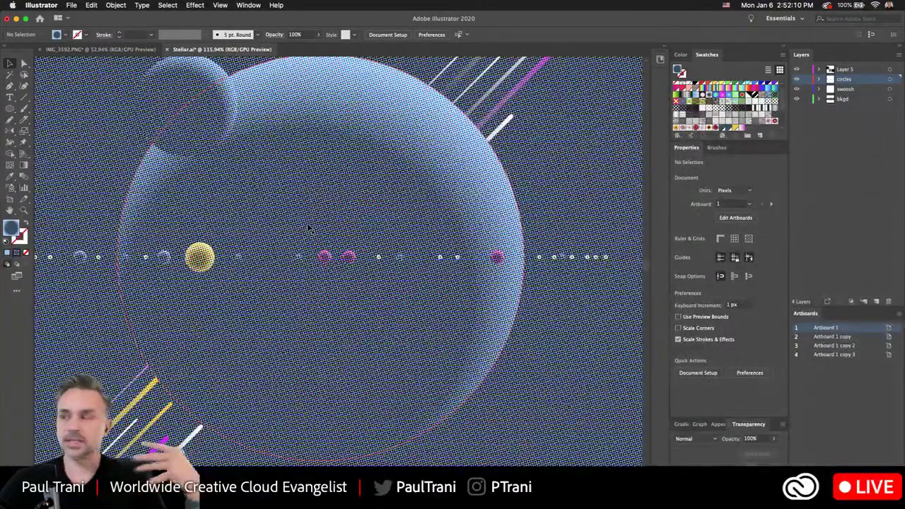
scroll(308, 228, "down", 2)
scroll(308, 228, "down", 1)
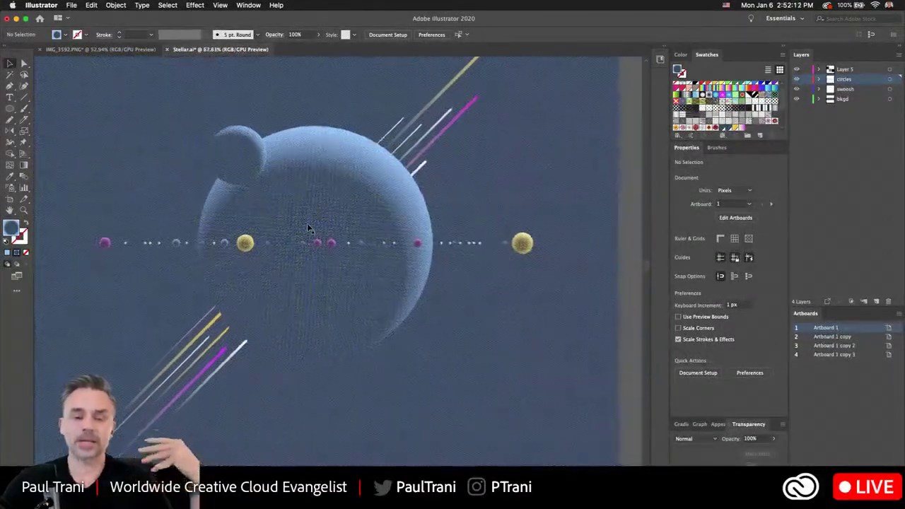
scroll(308, 227, "down", 1)
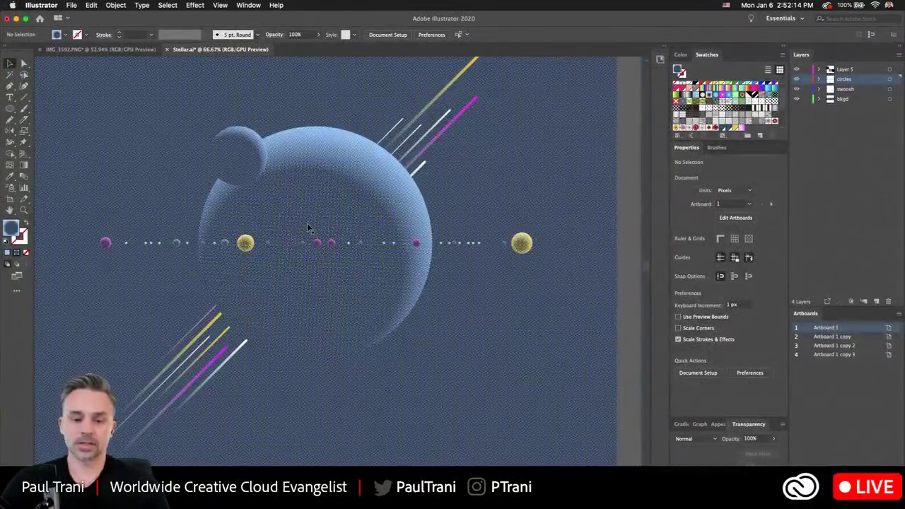
scroll(308, 228, "up", 4)
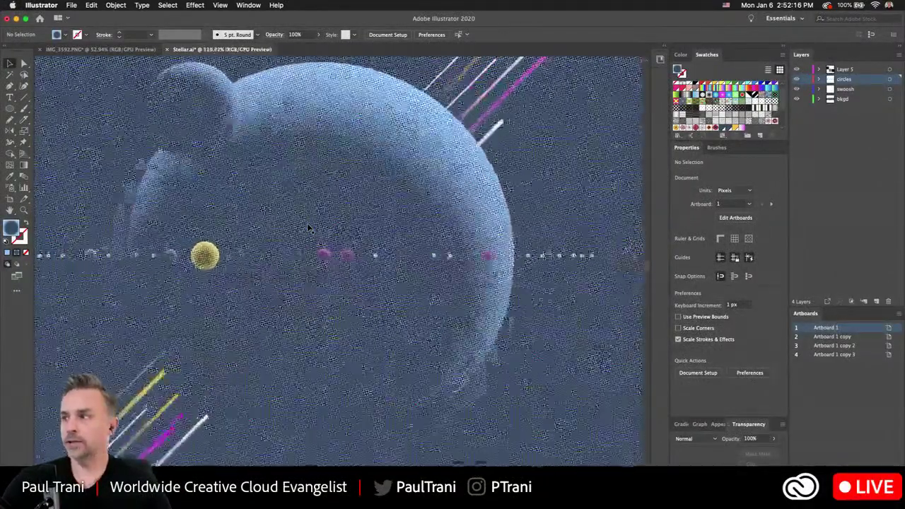
scroll(318, 235, "down", 7)
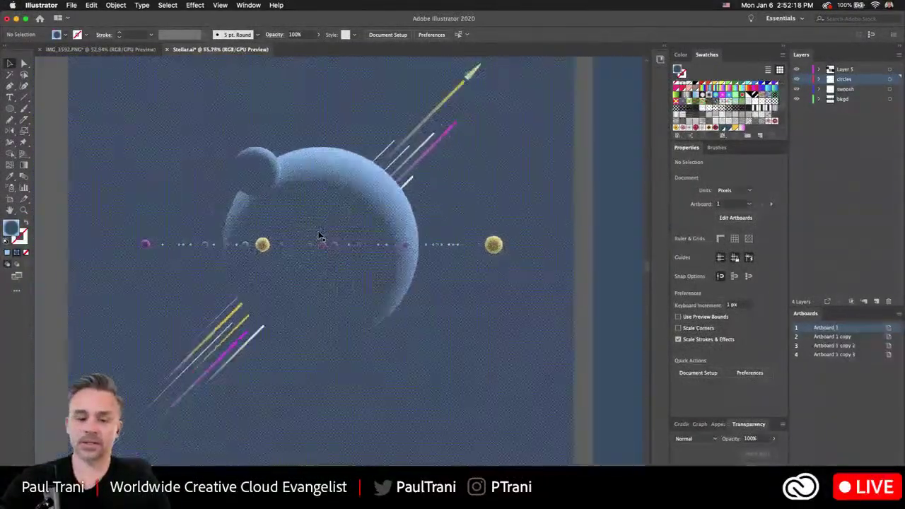
scroll(318, 236, "up", 4)
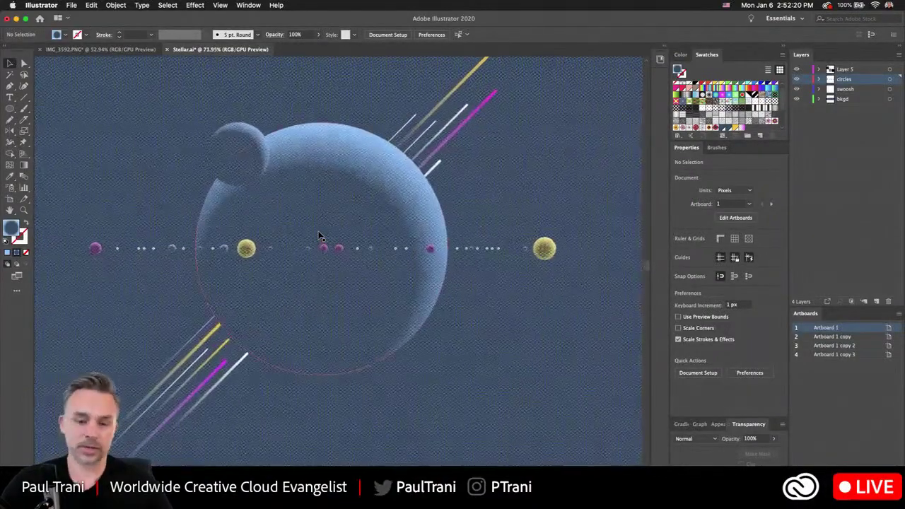
Step: Delete the old gray texture rectangle sitting above the second artboard
scroll(318, 235, "down", 5)
key("b")
key("shift+x")
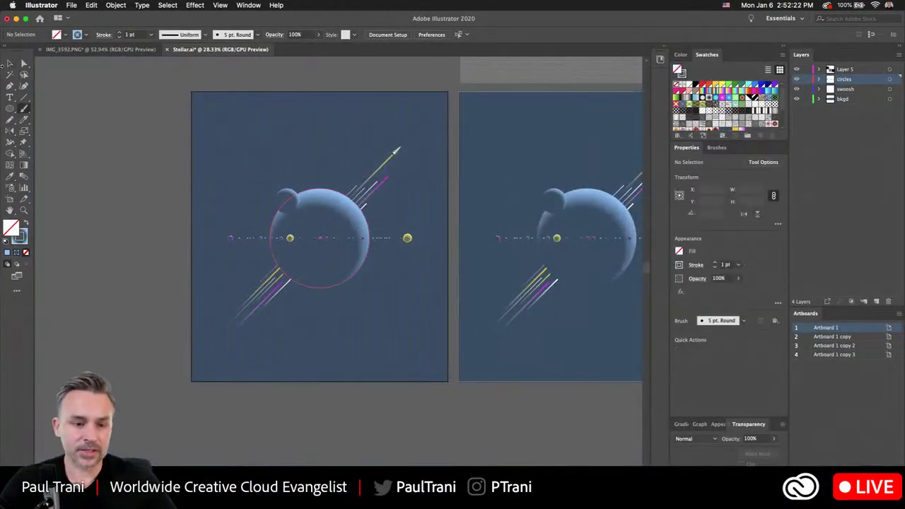
left_click(10, 63)
scroll(170, 167, "right", 5)
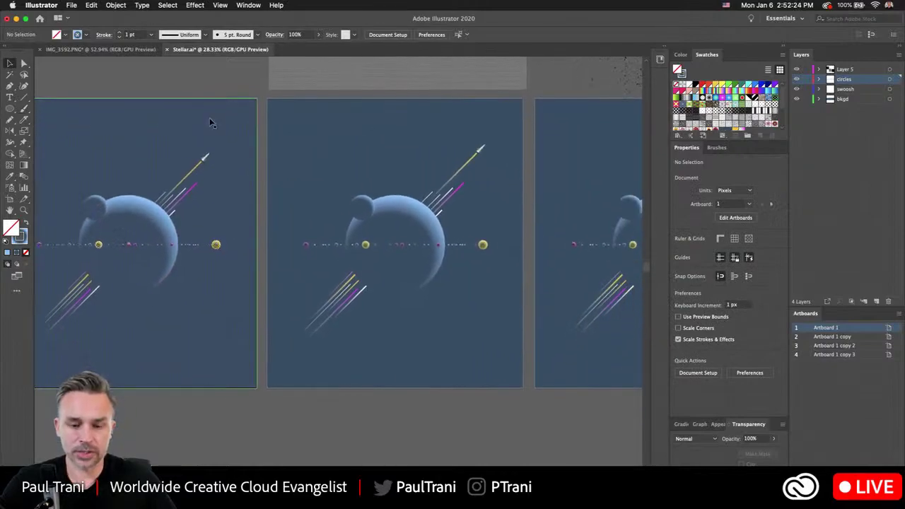
left_click(279, 125)
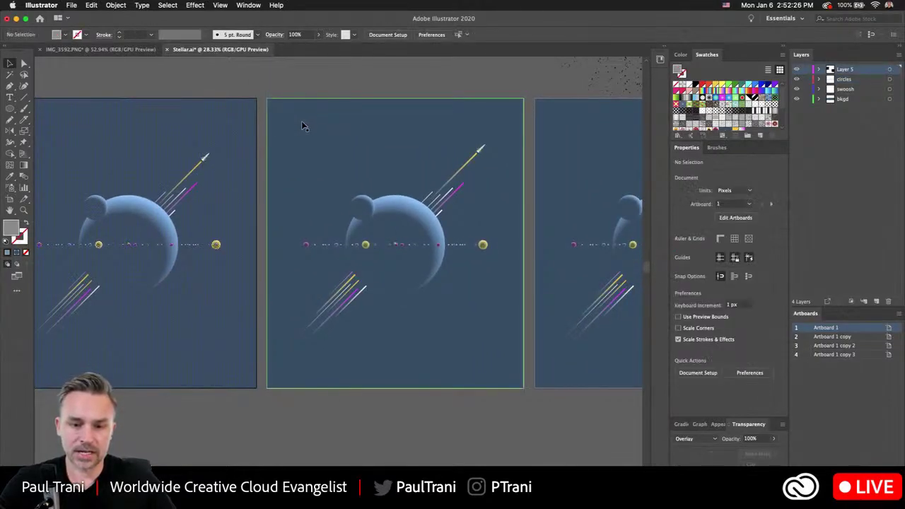
Step: Copy the second artboard's background rectangle onto Layer 5, placing the copy directly above that artboard
scroll(305, 125, "up", 5)
left_click(183, 269)
key("shift+o")
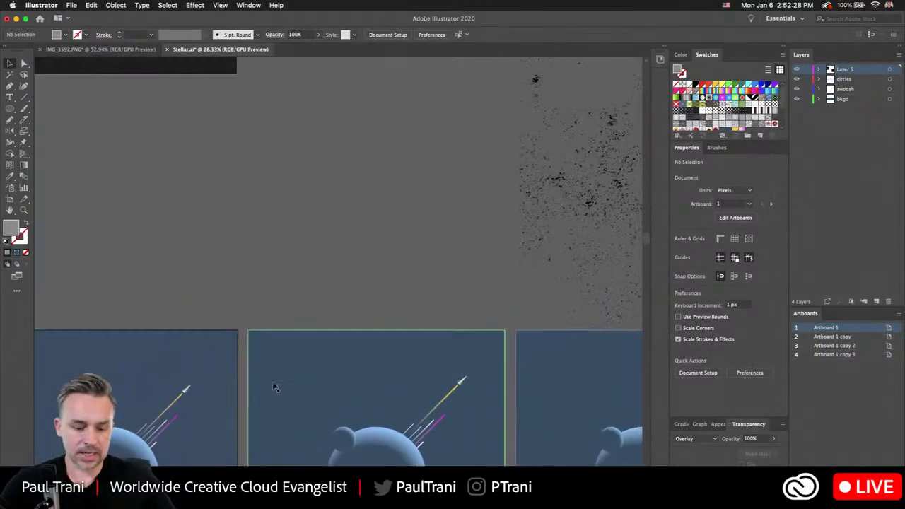
left_click_drag(273, 384, 263, 97)
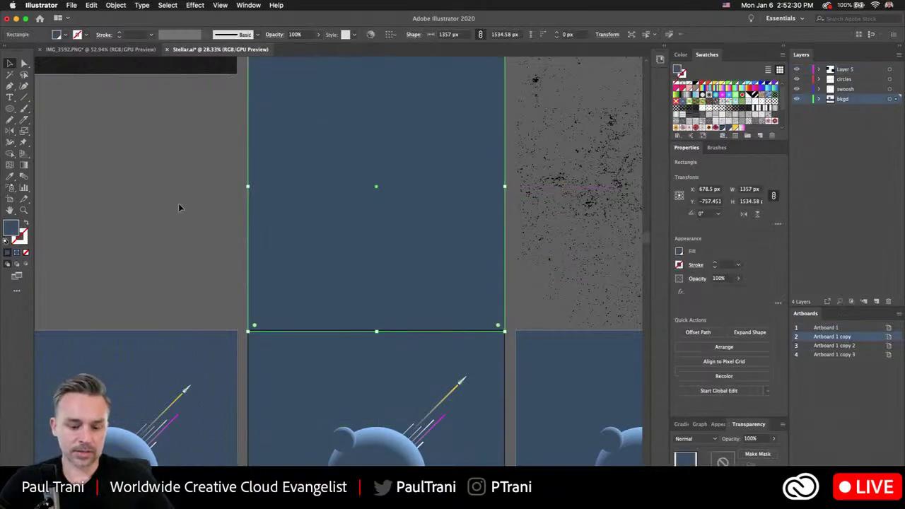
key("super+z")
left_click(846, 70)
key("super+v")
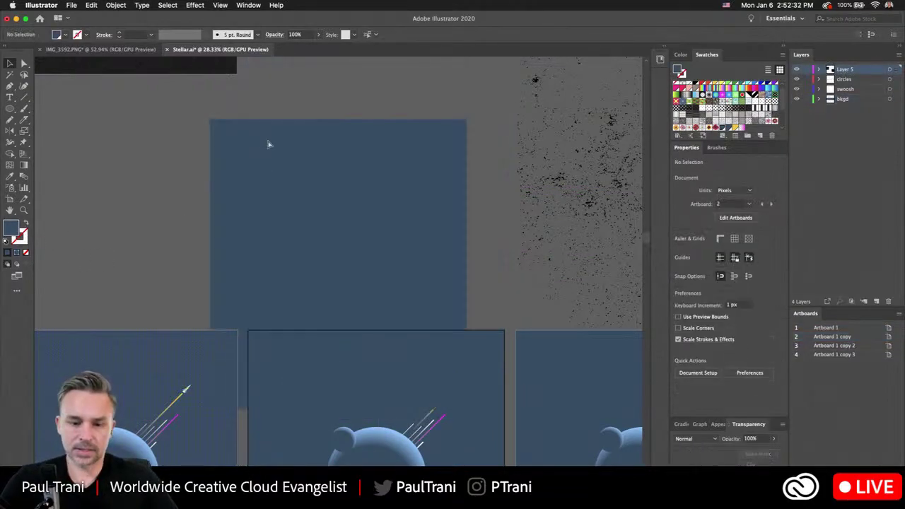
left_click_drag(289, 212, 326, 133)
Step: Change the copied rectangle's fill color to neutral gray 919191
double_click(10, 228)
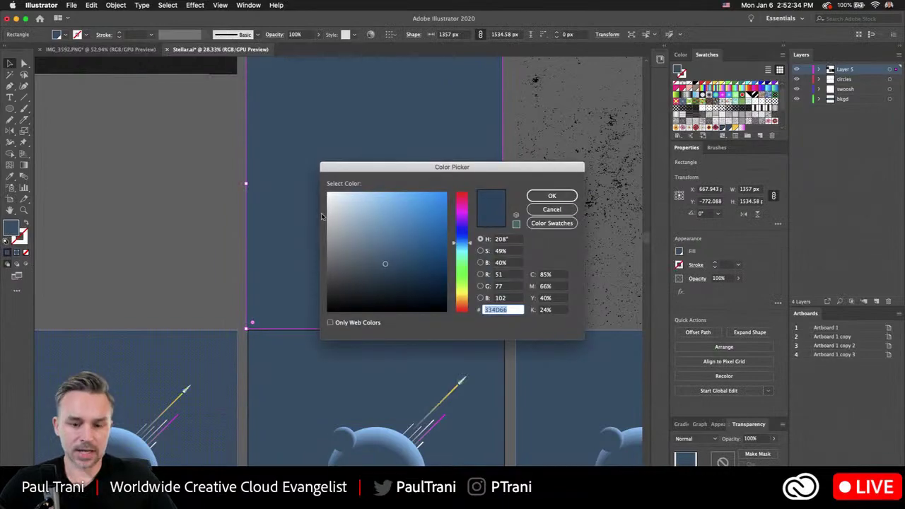
left_click_drag(385, 263, 321, 242)
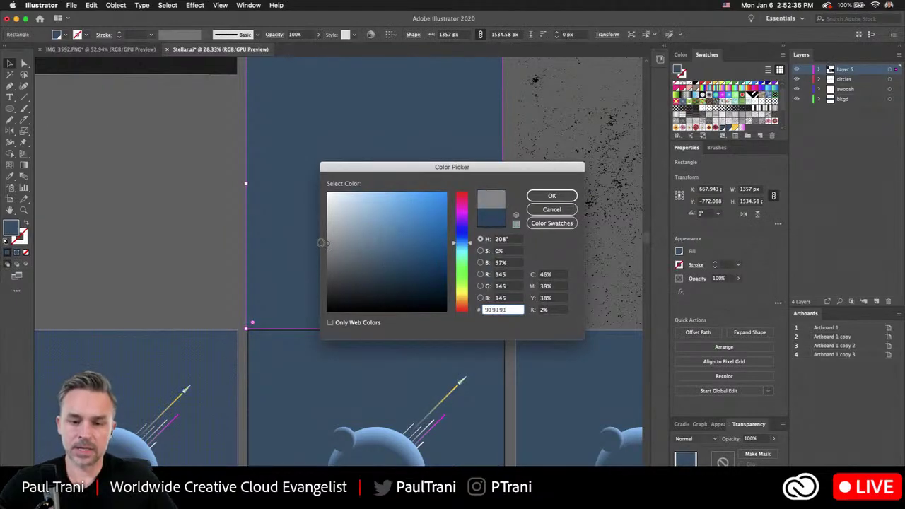
key("Return")
Step: Start a Reticulation effect on the gray rectangle with Density 26 and Foreground Level 27
left_click(190, 5)
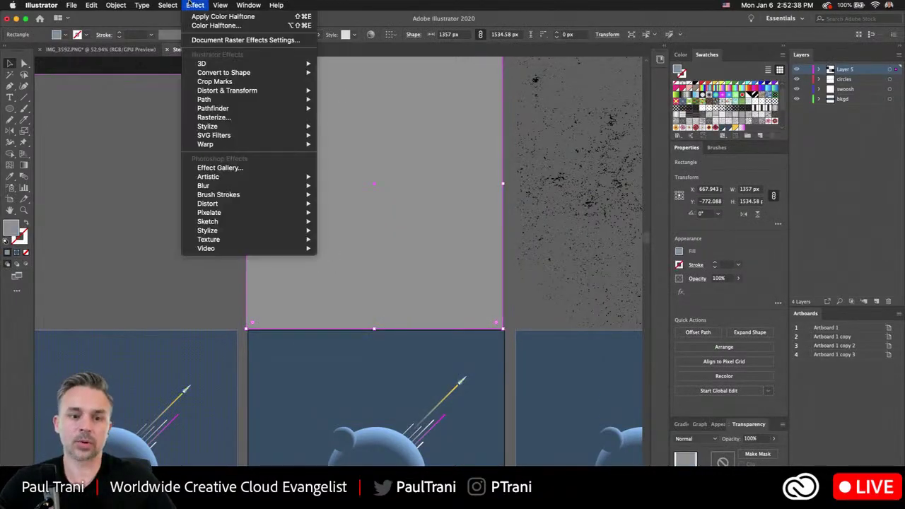
mouse_move(221, 211)
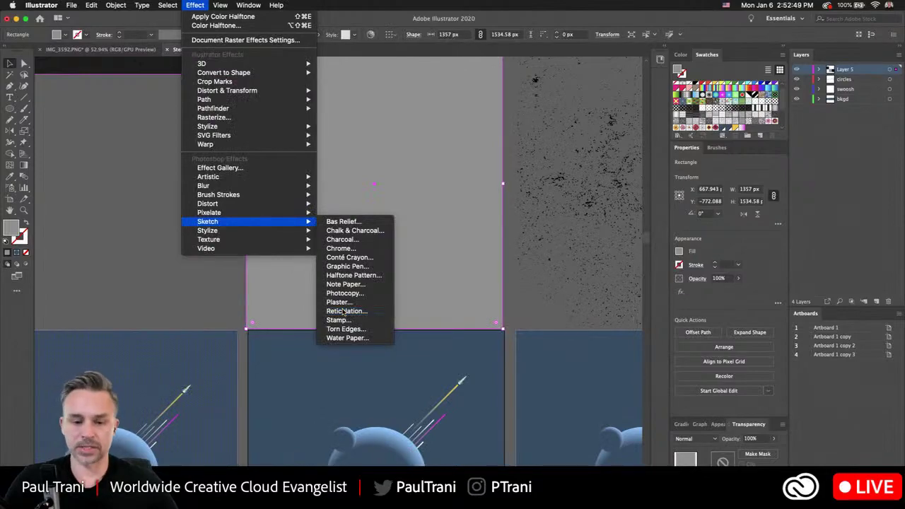
left_click(344, 312)
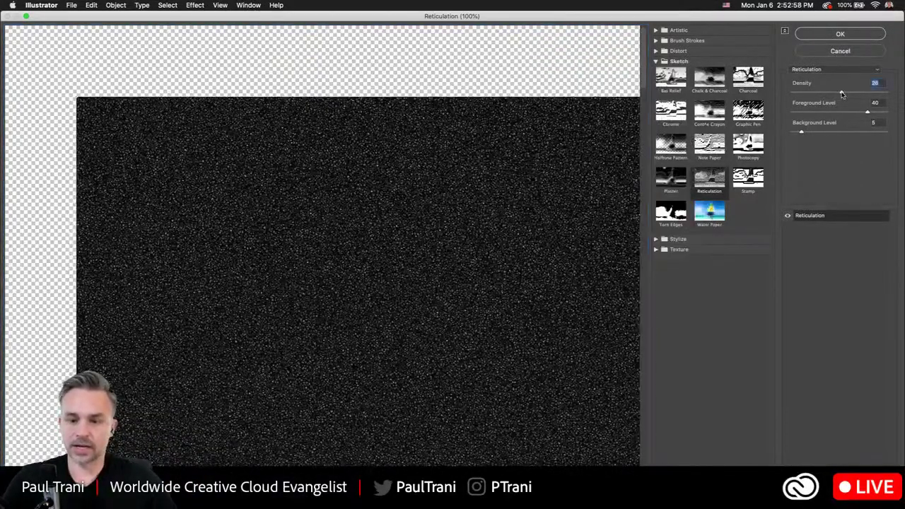
left_click_drag(836, 93, 842, 94)
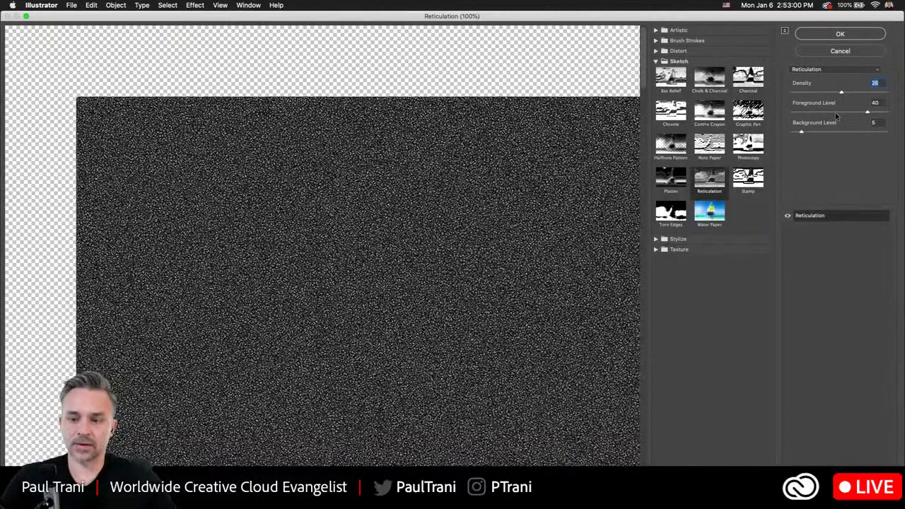
left_click(841, 112)
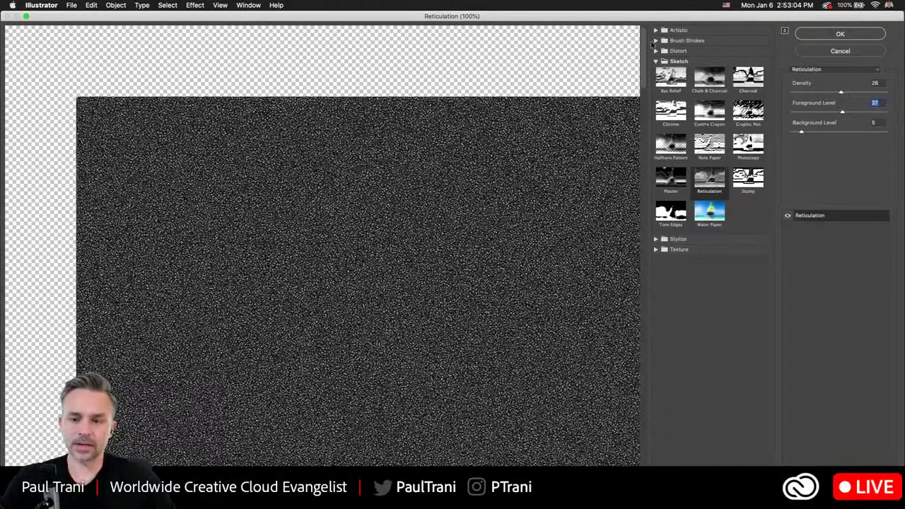
Step: Preview the Note Paper, Water Paper, Texturizer and Grain effects on the gray rectangle for comparison
left_click(709, 146)
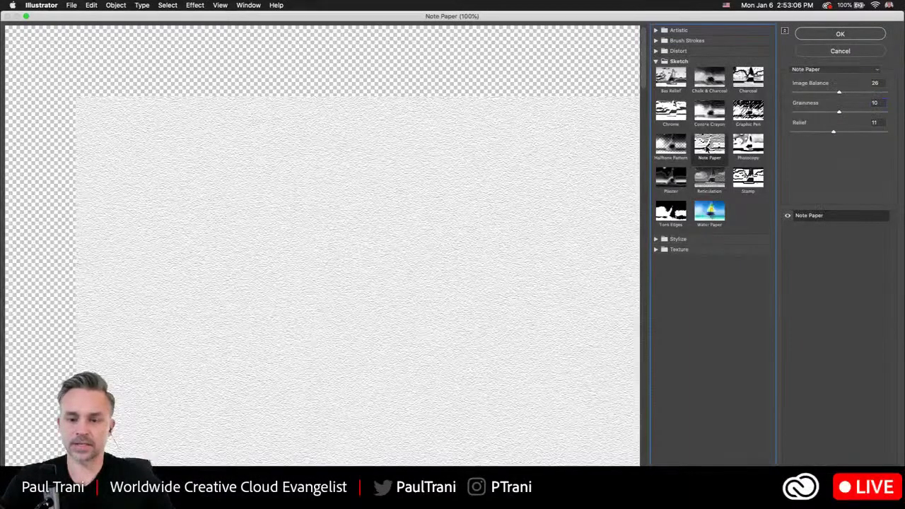
left_click(702, 183)
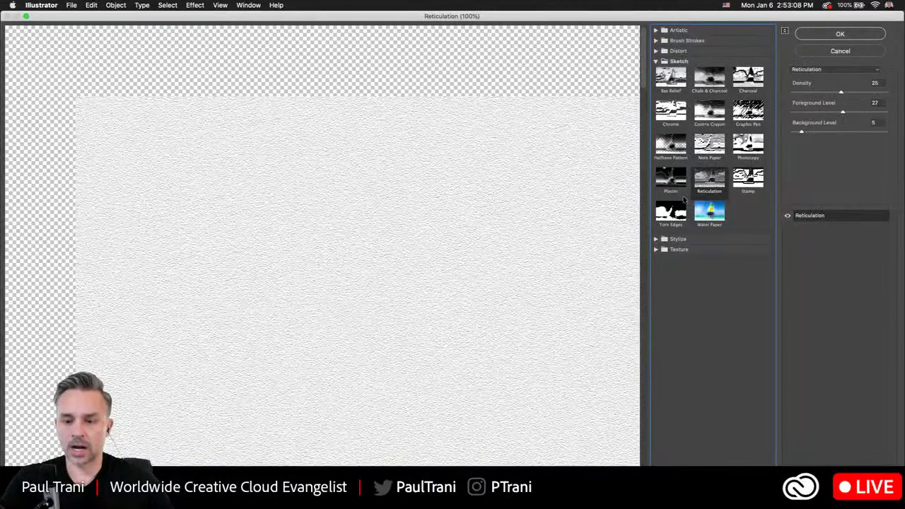
left_click(707, 216)
left_click(656, 250)
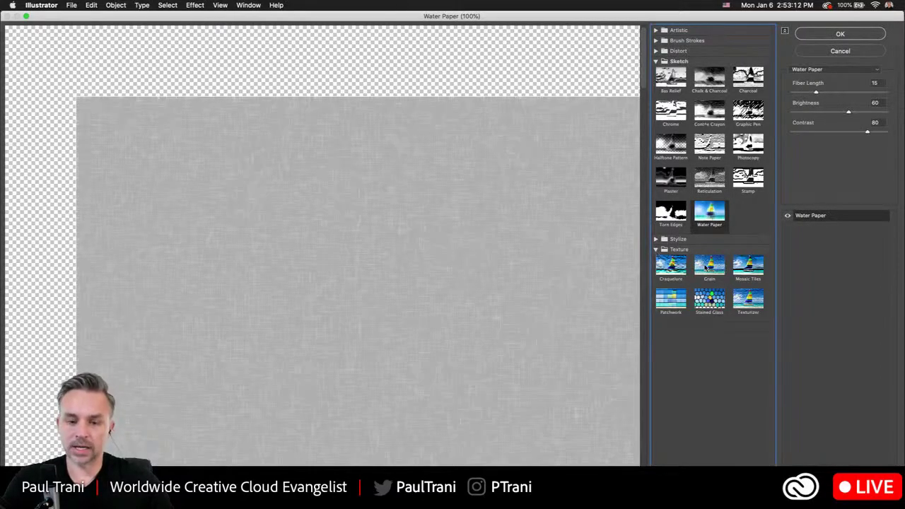
left_click(705, 267)
left_click(754, 308)
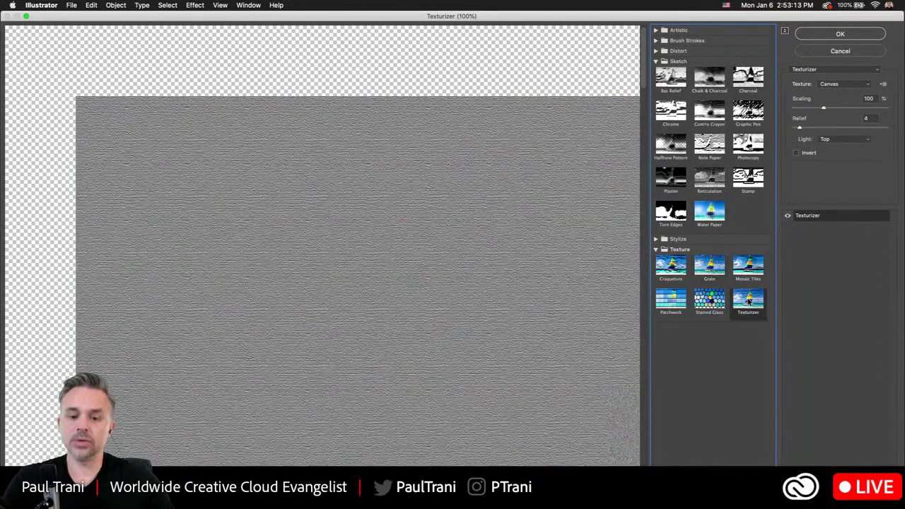
left_click(711, 270)
key("ctrl+alt")
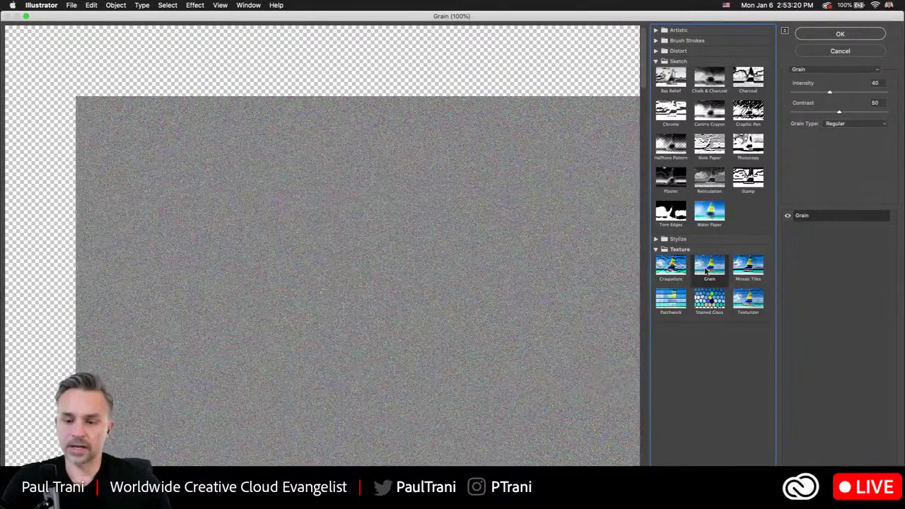
Step: Switch back to Reticulation with Density 26, Foreground Level 27 and Background Level 5, check its preview, and apply it to the rectangle
left_click(710, 178)
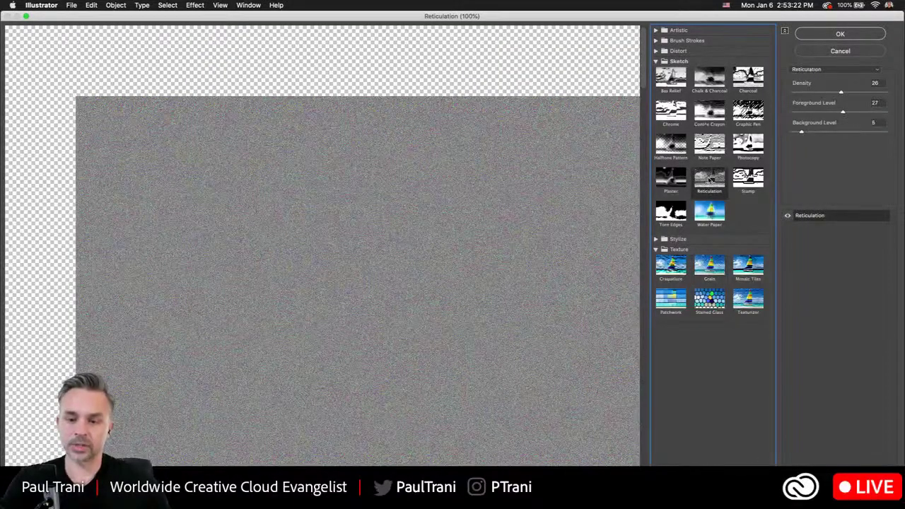
key("ctrl+alt")
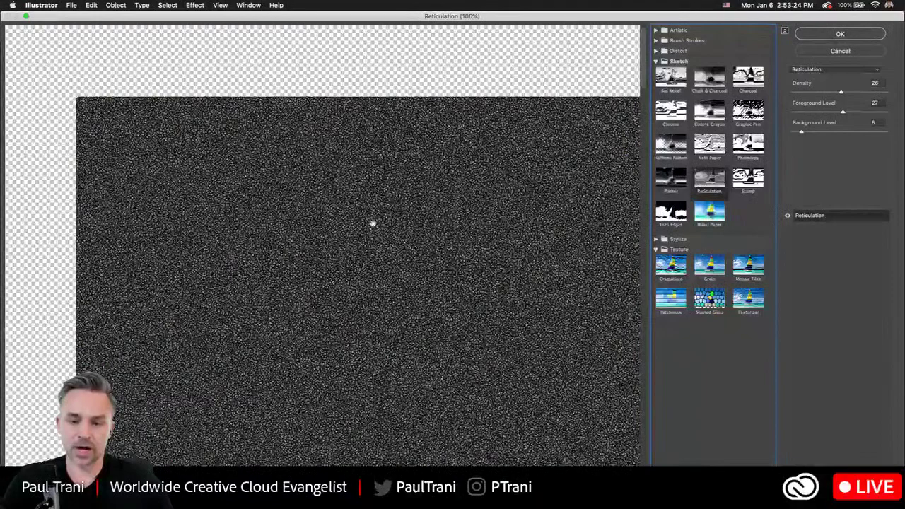
key("ctrl+alt")
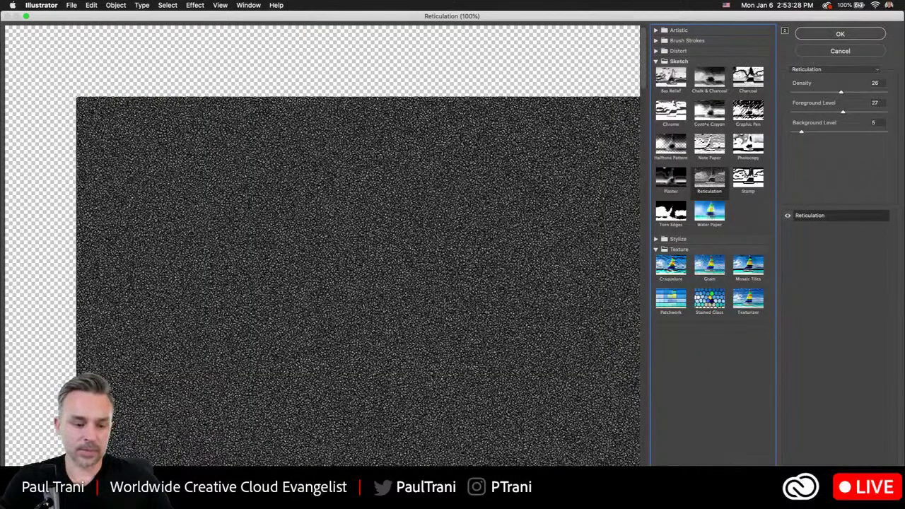
left_click_drag(388, 377, 172, 238)
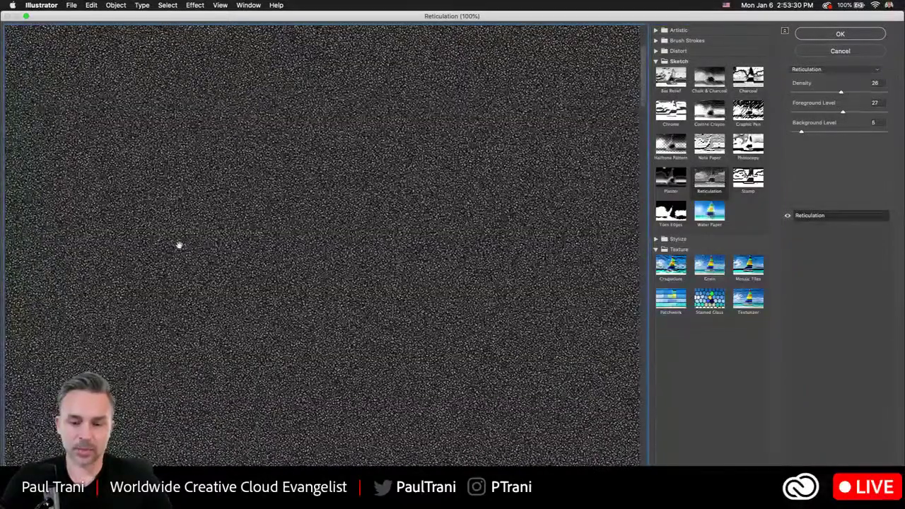
left_click(88, 495)
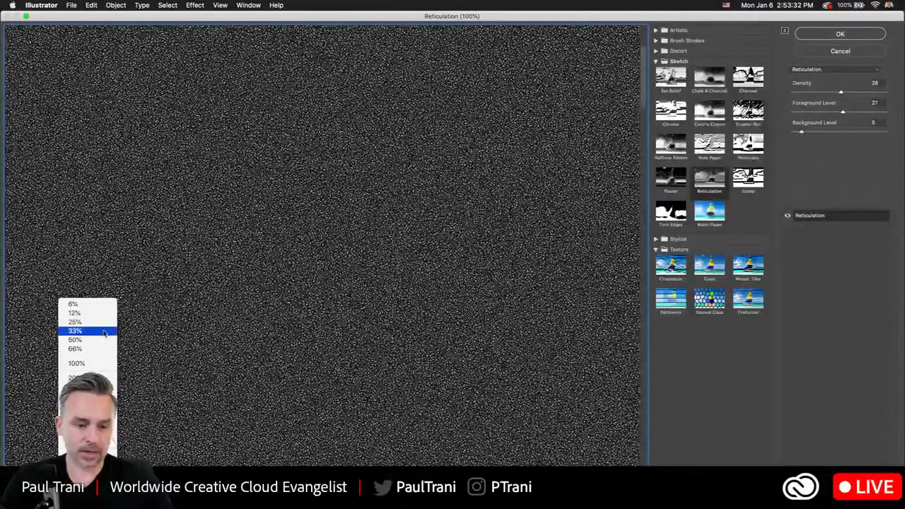
left_click(88, 458)
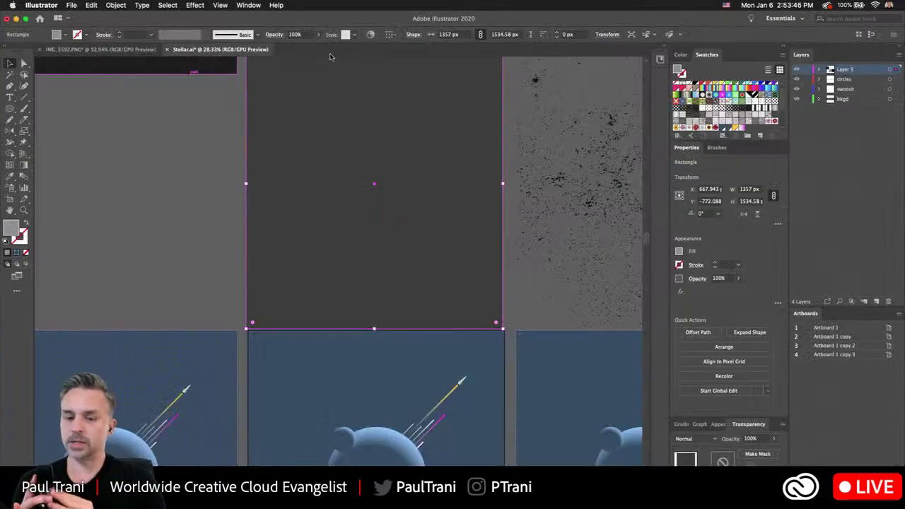
Step: Move the reticulated rectangle down so it covers the artwork on the second artboard
scroll(219, 212, "down", 5)
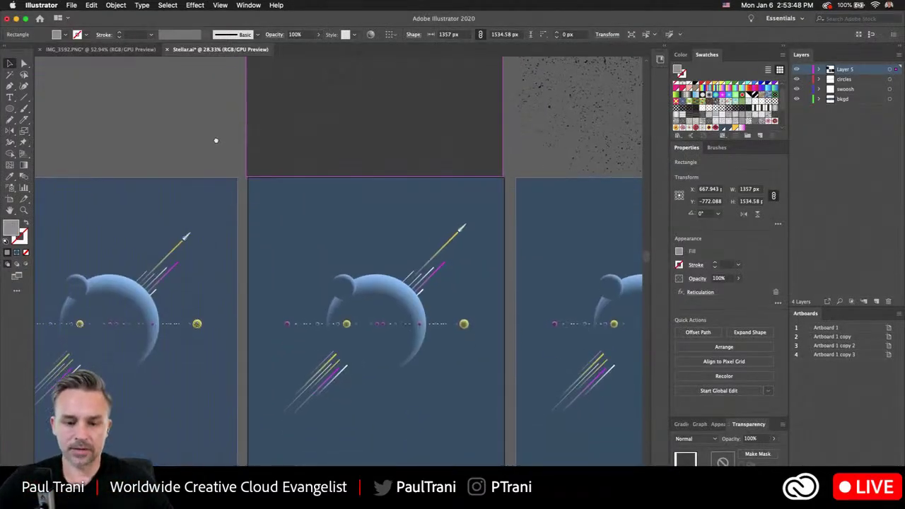
scroll(215, 139, "down", 3)
left_click_drag(335, 93, 334, 384)
Step: Set the texture rectangle's blend mode to Overlay at 100% opacity
scroll(389, 240, "up", 4)
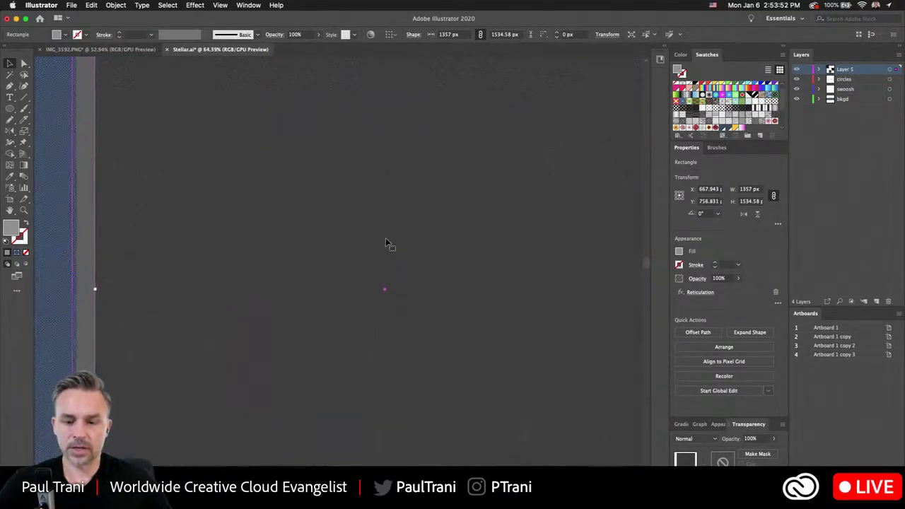
scroll(653, 285, "down", 2)
scroll(653, 285, "right", 1)
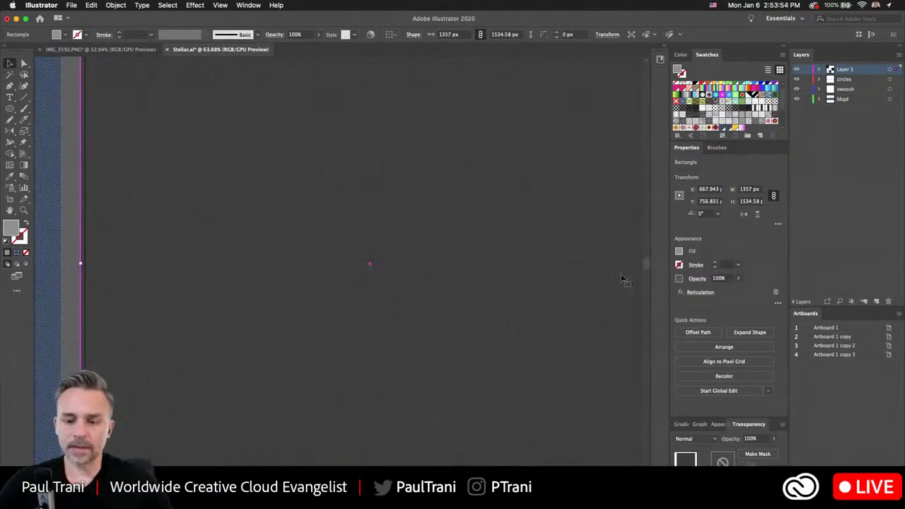
left_click(697, 279)
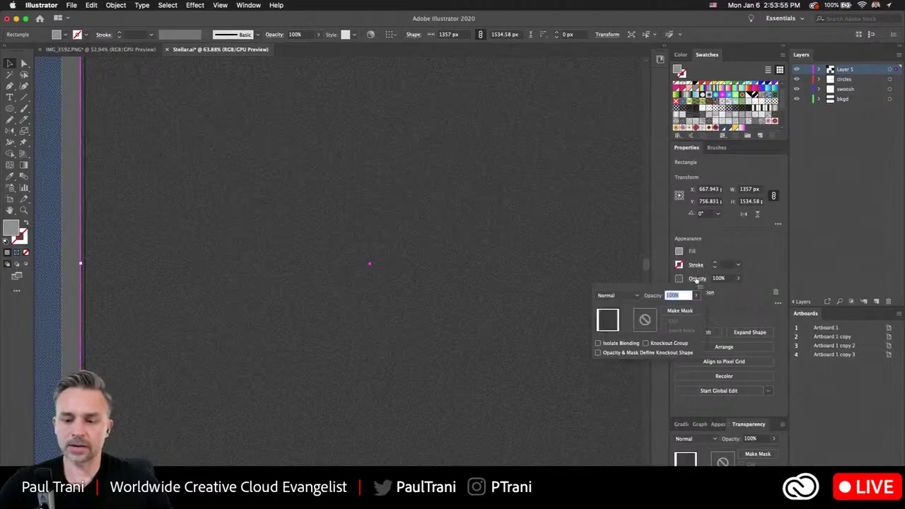
left_click(617, 295)
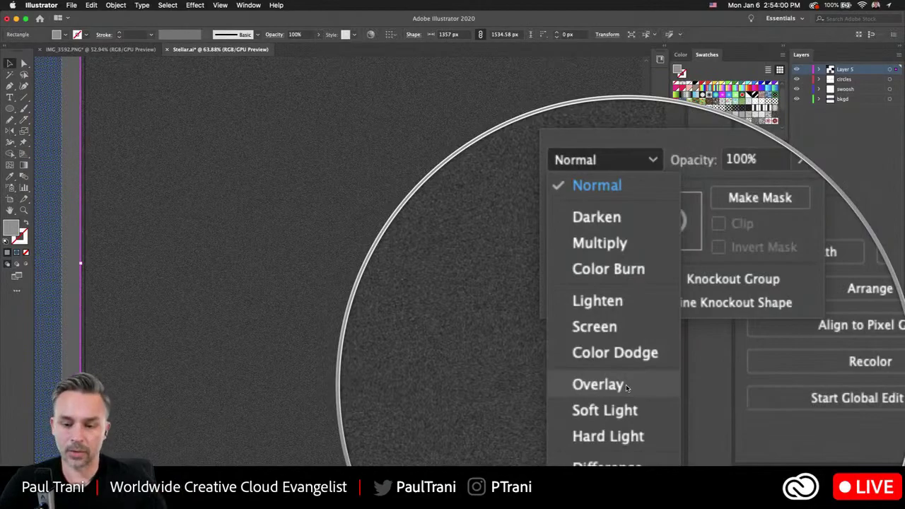
left_click(626, 388)
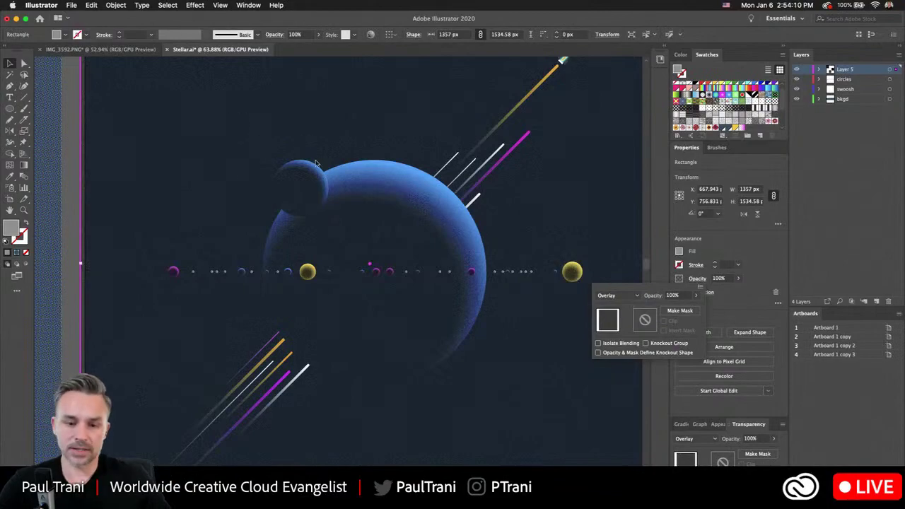
left_click(69, 178)
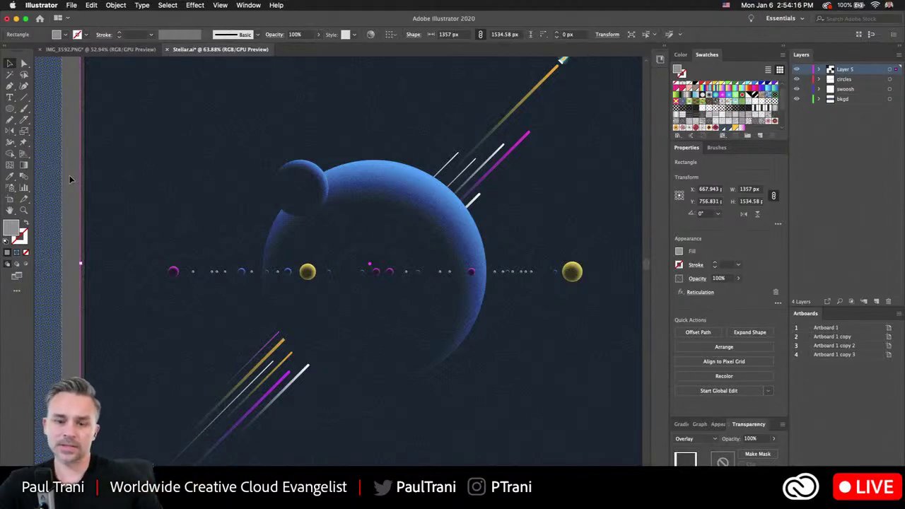
Step: Examine the reticulation texture on the second artboard's planet and streaks up close and at full-artwork size
scroll(459, 143, "up", 5)
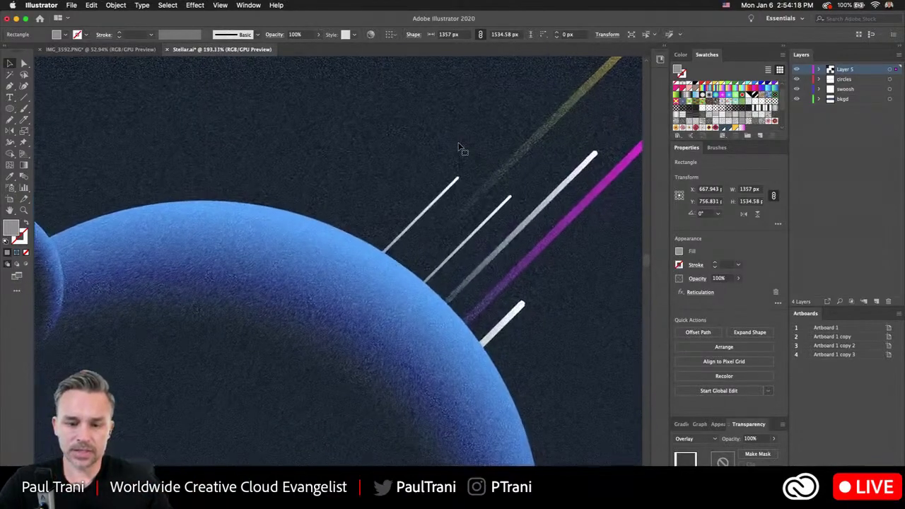
scroll(348, 113, "down", 6)
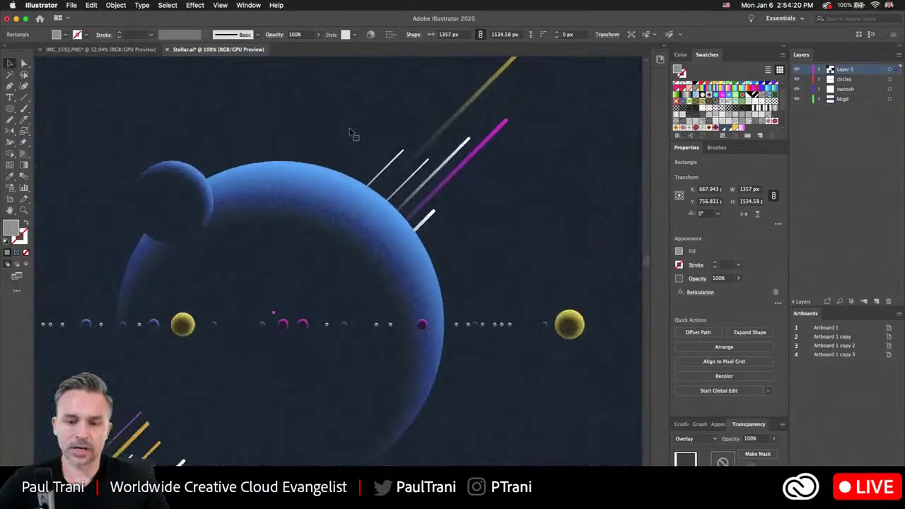
scroll(295, 179, "up", 1)
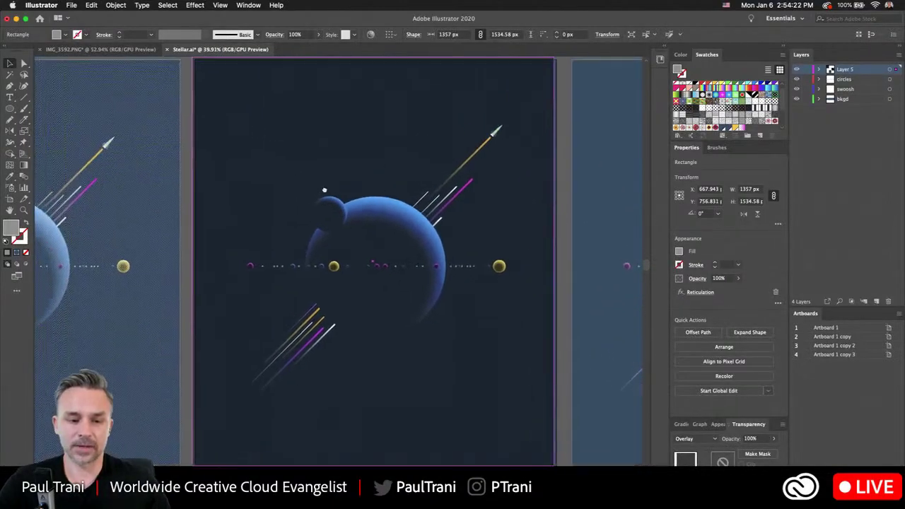
scroll(329, 192, "down", 3)
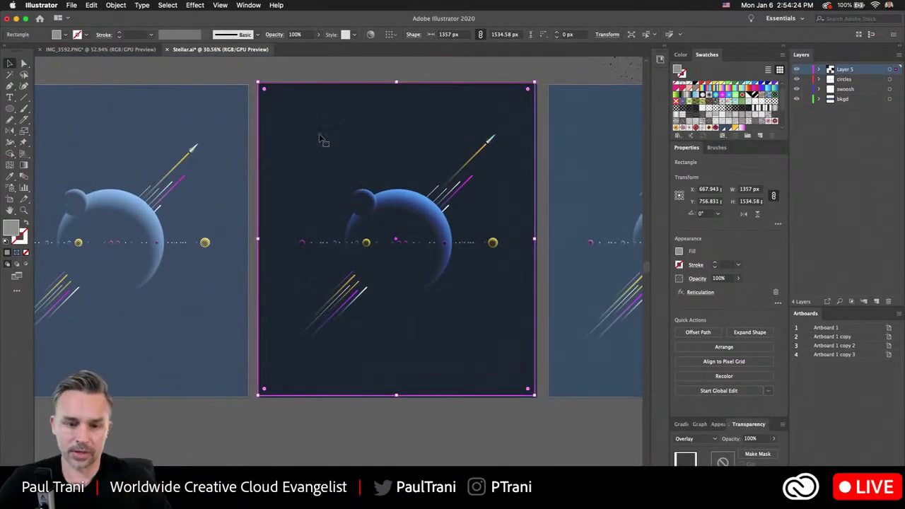
Step: Compare the Color Halftone planets on the first artboard with the reticulated planets on the second artboard up close
left_click_drag(318, 134, 319, 135)
scroll(182, 107, "up", 4)
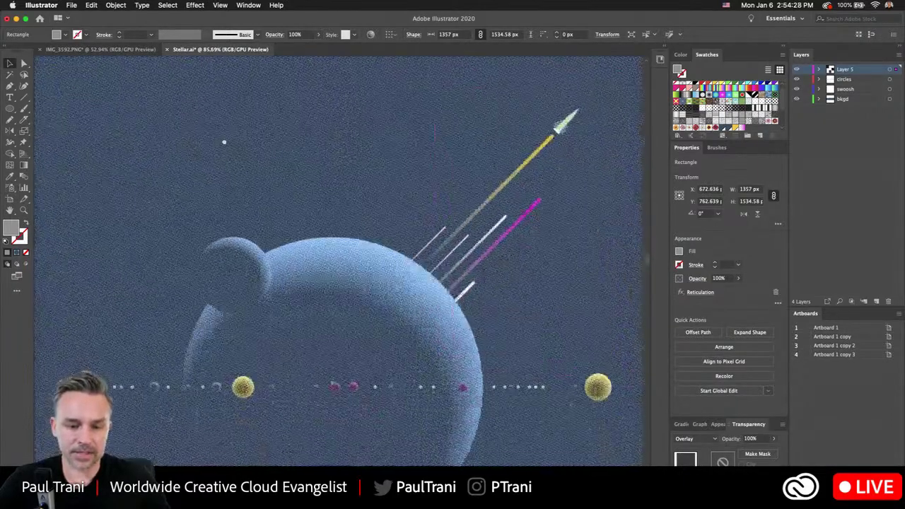
left_click_drag(224, 142, 217, 92)
mouse_move(227, 206)
left_mouse_down()
mouse_move(251, 136)
mouse_move(230, 207)
mouse_move(218, 208)
mouse_move(229, 217)
mouse_move(220, 214)
left_mouse_up()
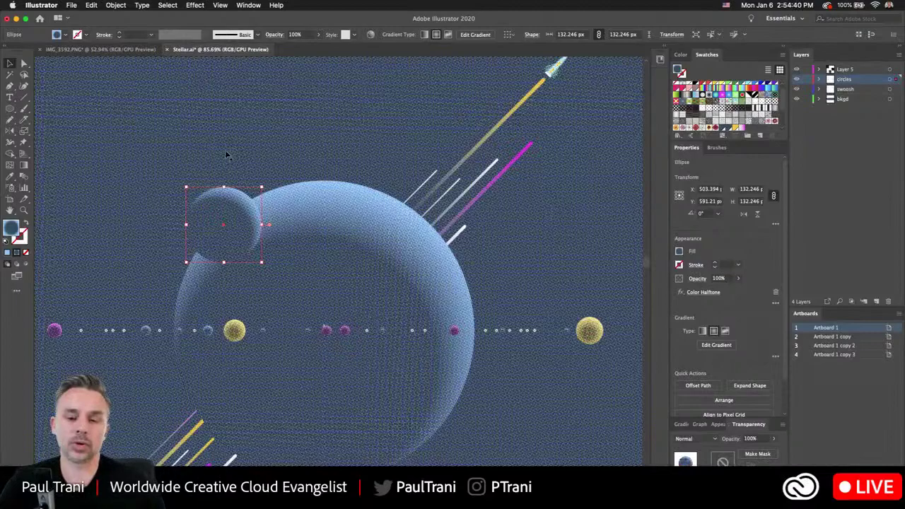
left_click(312, 218)
left_click(221, 210)
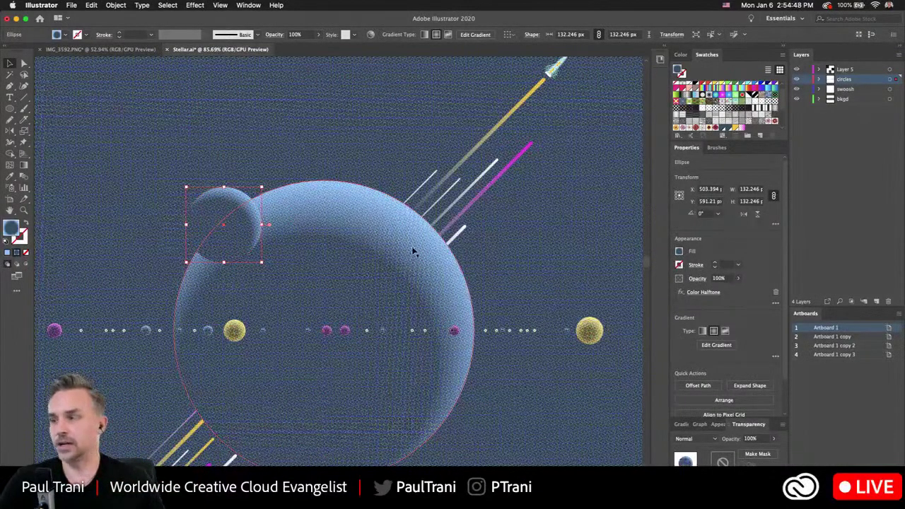
key("space")
left_click_drag(537, 263, 8, 175)
left_click_drag(404, 208, 171, 250)
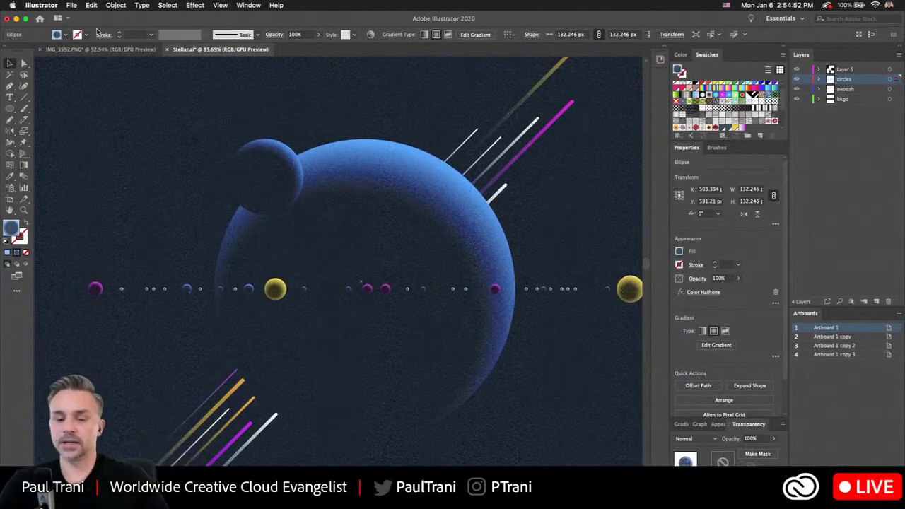
Step: Shift the reticulation rectangle down and to the right on the second artboard, and set its blend mode to Soft Light
left_click(118, 122)
left_click_drag(119, 122, 347, 238)
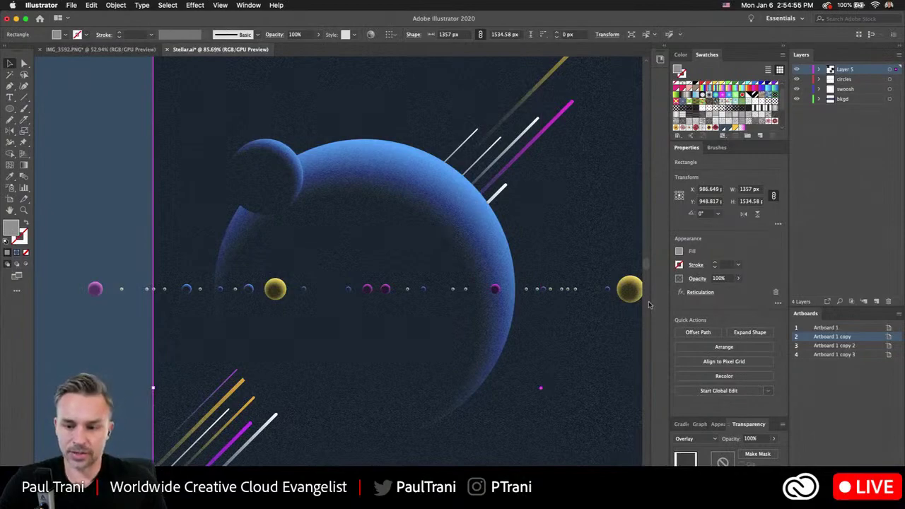
left_click(697, 278)
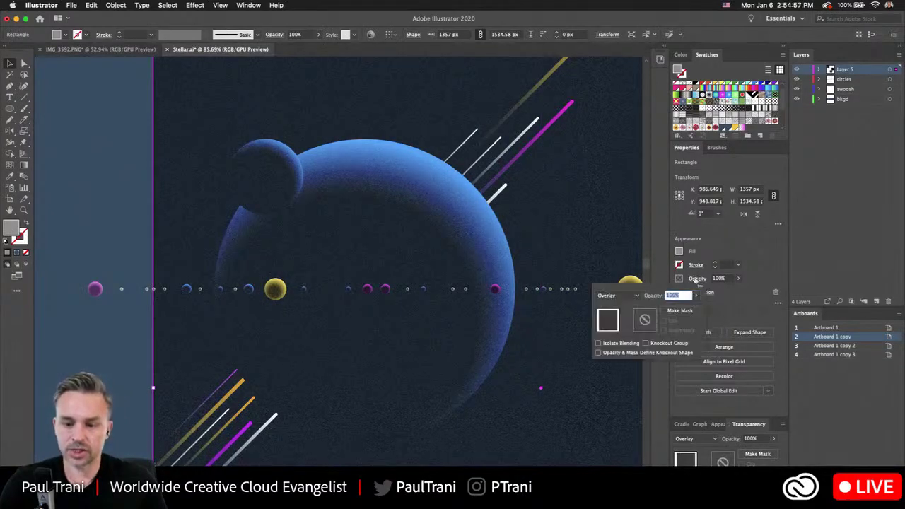
left_click(615, 295)
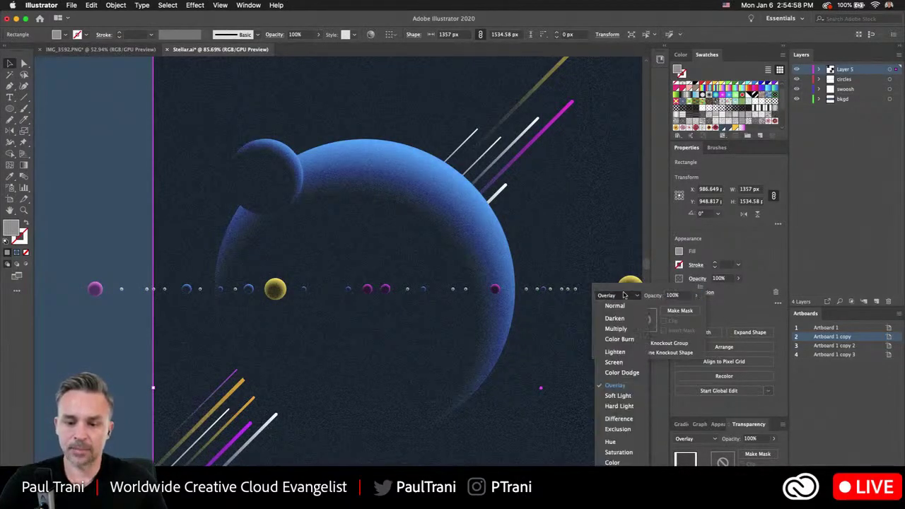
left_click(620, 396)
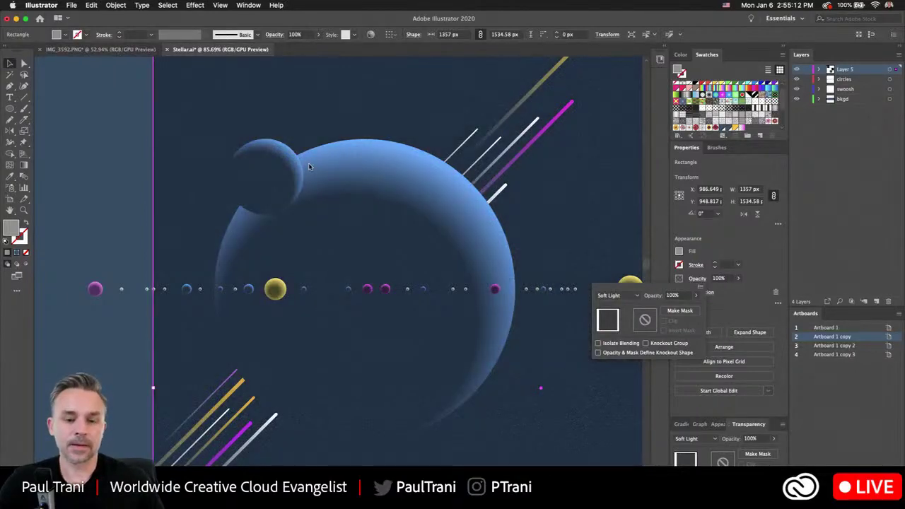
Step: Move the reticulation rectangle back so it exactly covers the second artboard
left_click_drag(126, 161, 208, 290)
scroll(208, 291, "down", 3)
scroll(208, 290, "down", 5)
left_click_drag(299, 230, 210, 176)
scroll(210, 176, "down", 3)
scroll(354, 202, "up", 8)
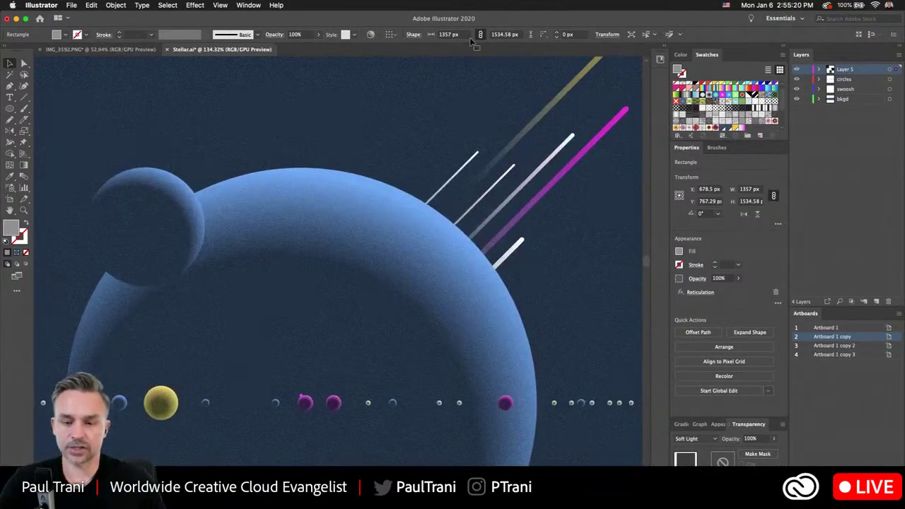
Step: Compare the second artboard's large planet up close with the texture layer hidden and shown
scroll(395, 208, "up", 3)
scroll(350, 217, "right", 2)
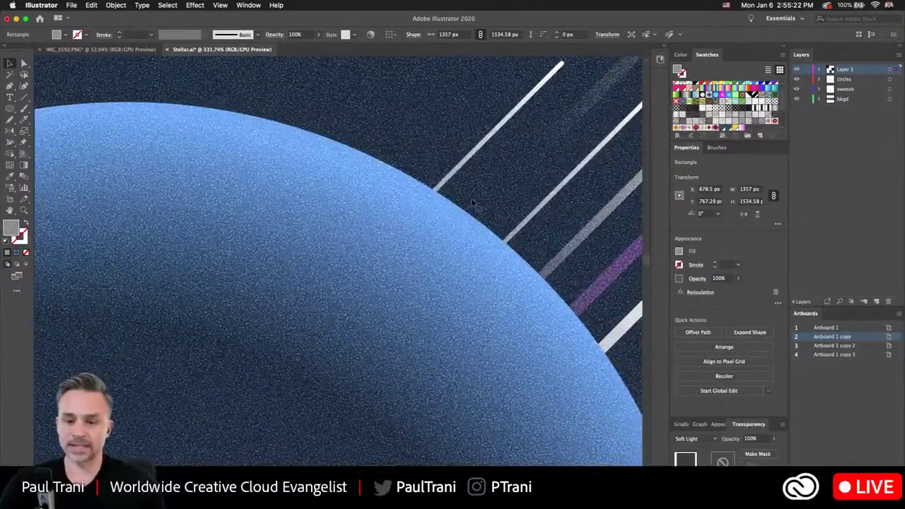
left_click(798, 71)
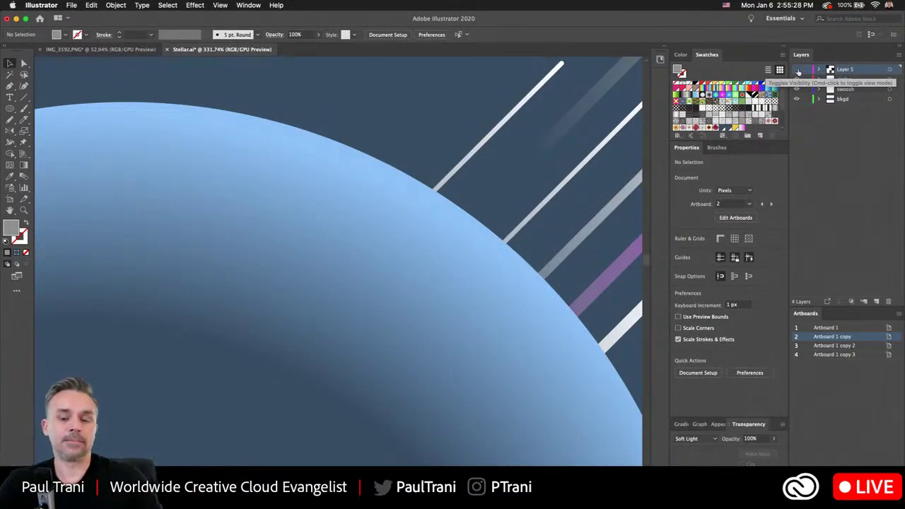
left_click(798, 70)
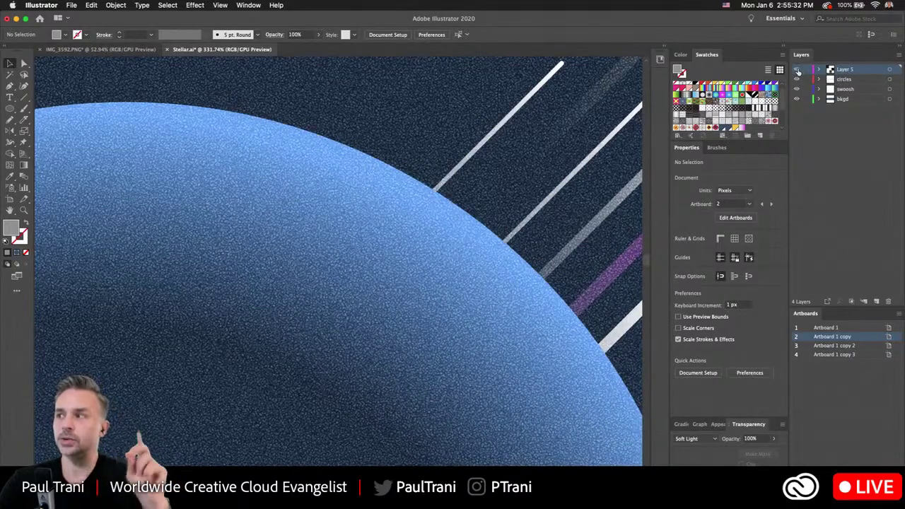
Step: Examine the Soft Light reticulation texture on the second artboard's rocket and yellow trail at high magnification
left_click_drag(434, 185, 186, 330)
mouse_move(537, 117)
left_mouse_down()
mouse_move(176, 251)
mouse_move(160, 383)
left_mouse_up()
left_click_drag(480, 112, 417, 162)
scroll(419, 174, "up", 10)
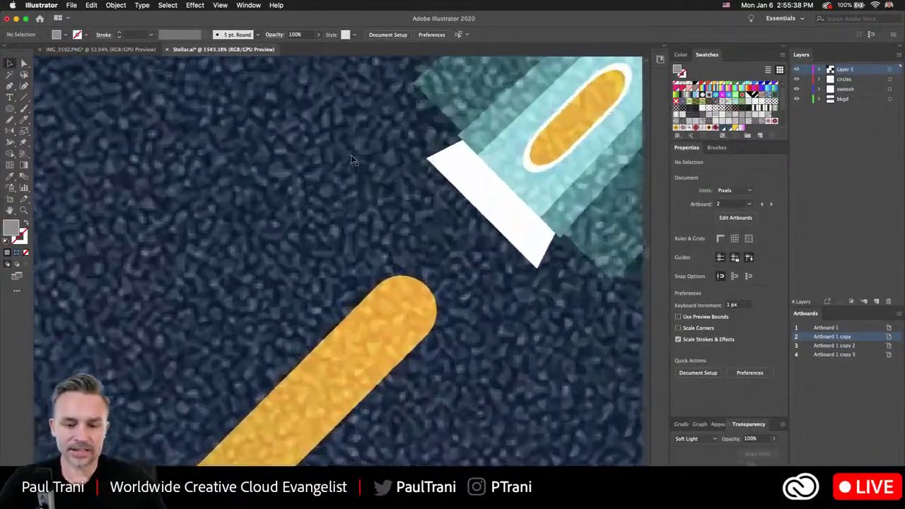
scroll(348, 322, "up", 1)
left_click_drag(415, 253, 453, 164)
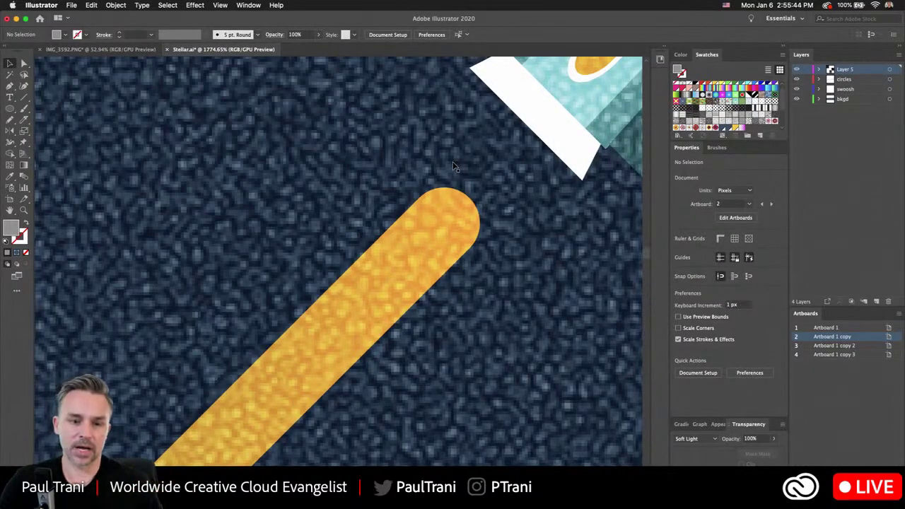
scroll(453, 165, "down", 4)
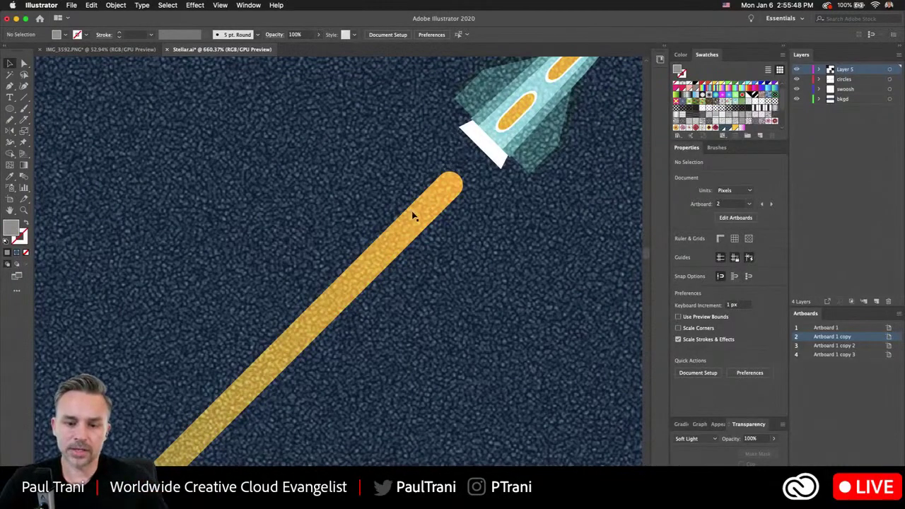
scroll(444, 250, "left", 10)
Step: Examine the Color Halftone dots on the first artboard's rocket and yellow trail at several magnifications
left_click(173, 260)
scroll(236, 275, "down", 6)
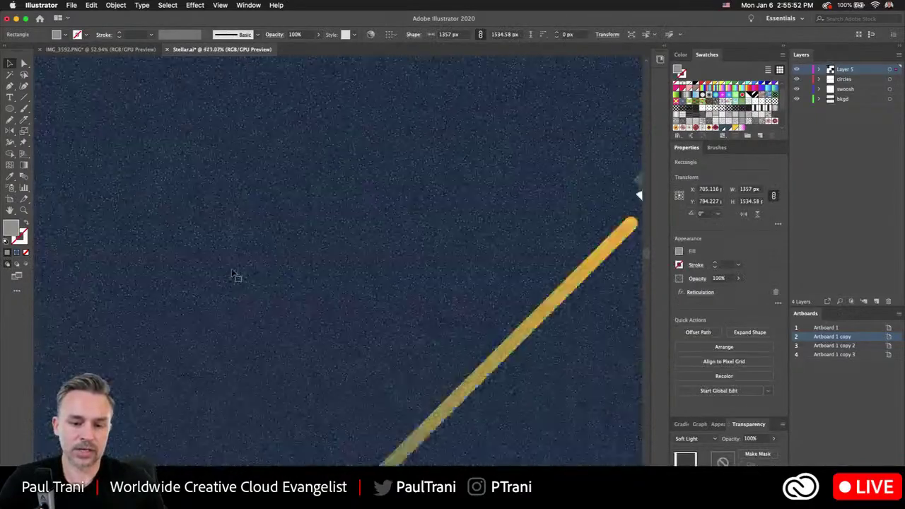
left_click_drag(158, 248, 489, 254)
left_click_drag(314, 204, 376, 300)
scroll(375, 288, "up", 8)
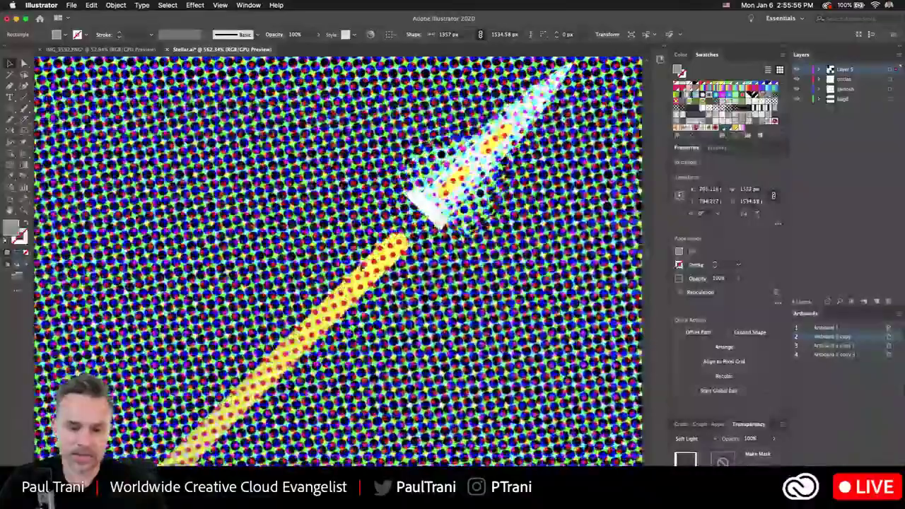
scroll(376, 289, "down", 6)
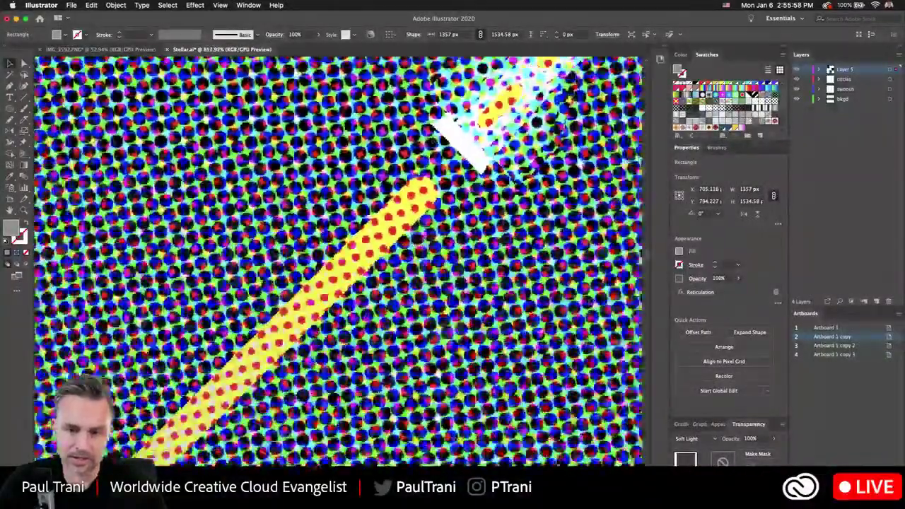
scroll(460, 106, "down", 3)
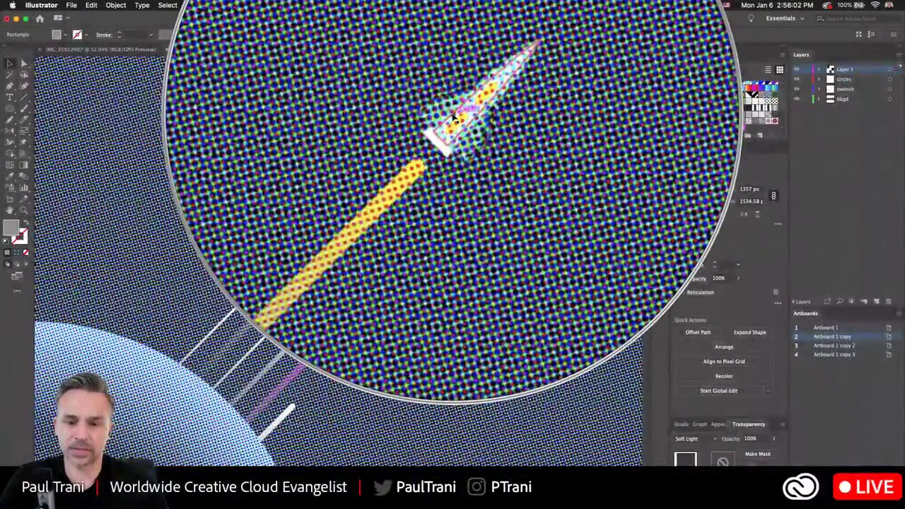
scroll(442, 211, "down", 7)
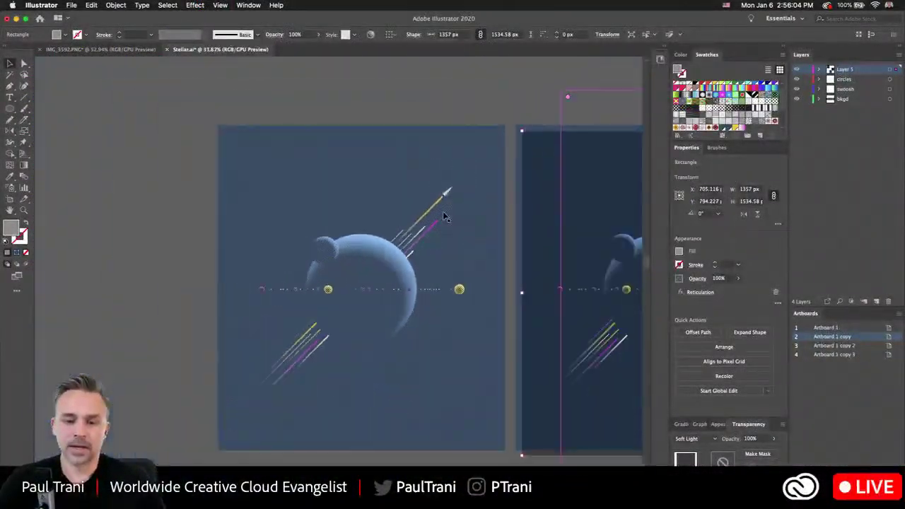
Step: Reposition the reticulation rectangle up and to the left so it covers the second artboard's artwork again
left_click_drag(477, 200, 187, 170)
scroll(187, 169, "right", 3)
scroll(187, 170, "up", 1)
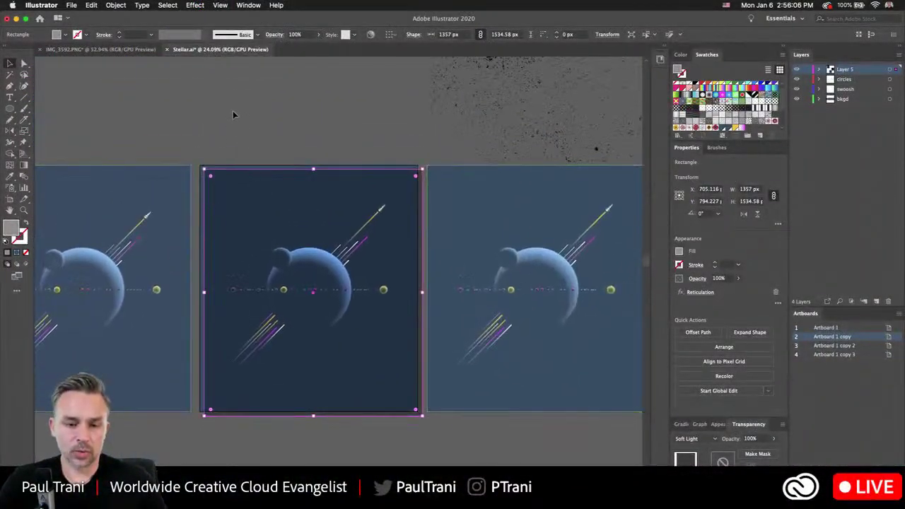
left_click(261, 202)
left_click(261, 205)
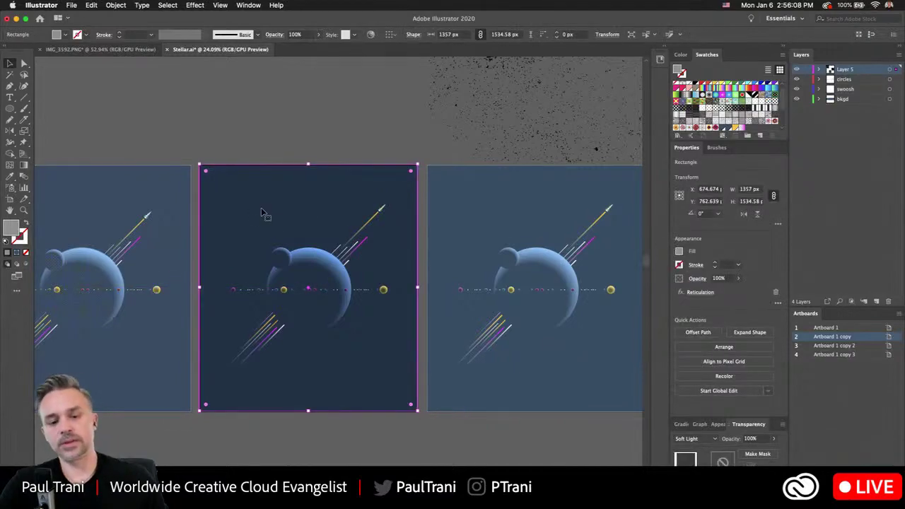
Step: Move the black splatter texture group slightly down above the third artboard
scroll(340, 268, "up", 5)
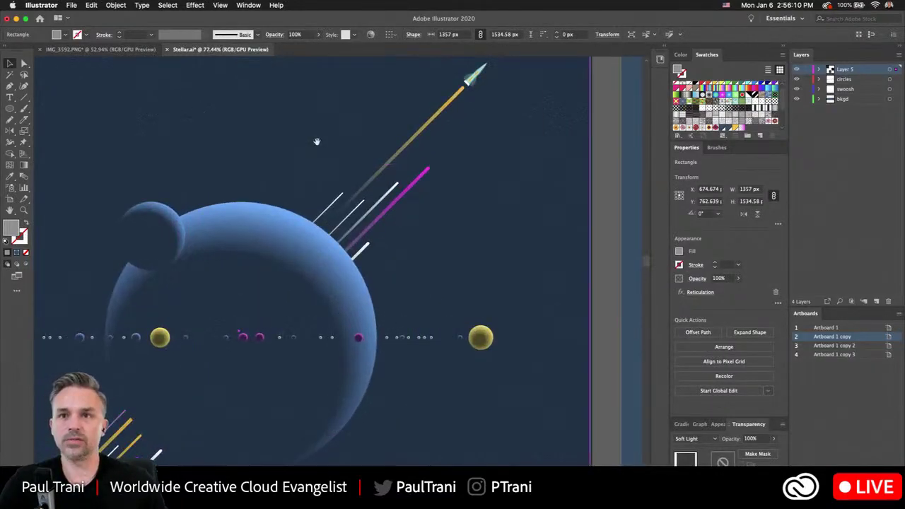
left_click_drag(315, 143, 175, 158)
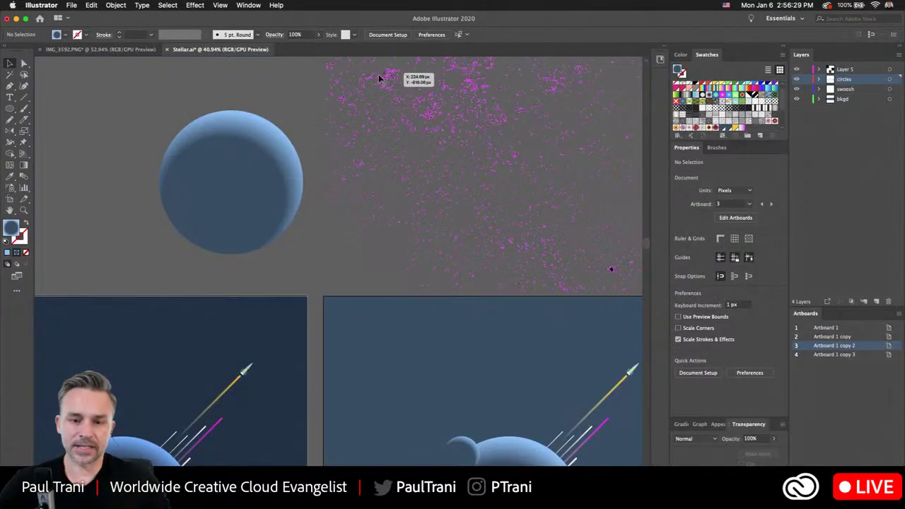
left_click_drag(380, 78, 388, 104)
scroll(285, 181, "up", 5)
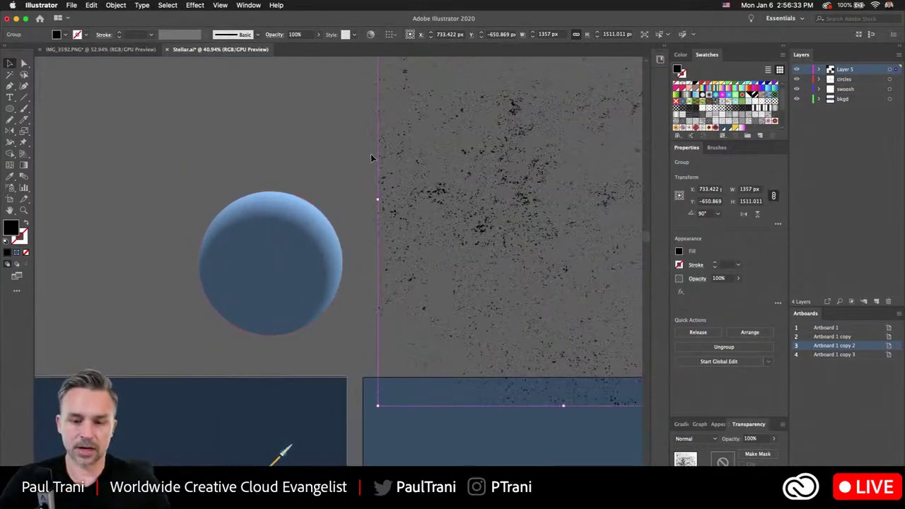
Step: Move the planet group beside the splatter texture and transfer it to Layer 5, in front of the splatter
left_click_drag(258, 243, 420, 193)
key("super+v")
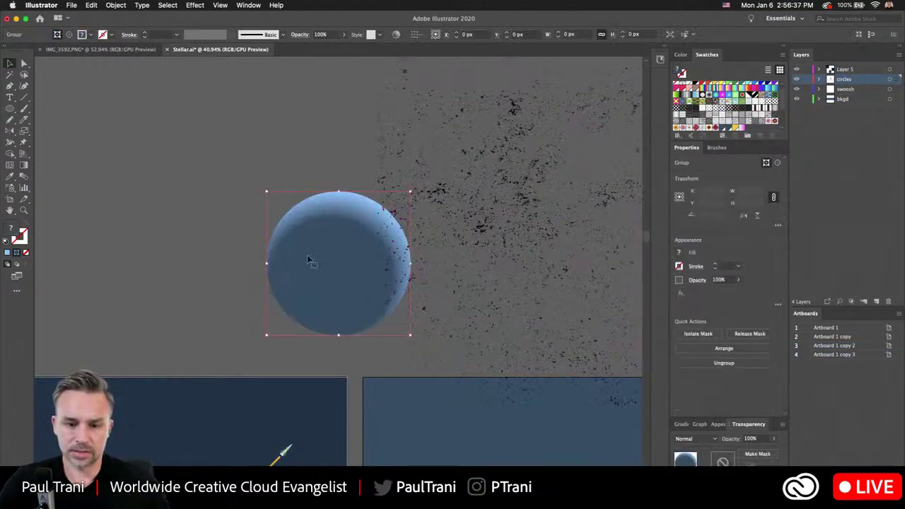
key("Delete")
left_click(497, 176)
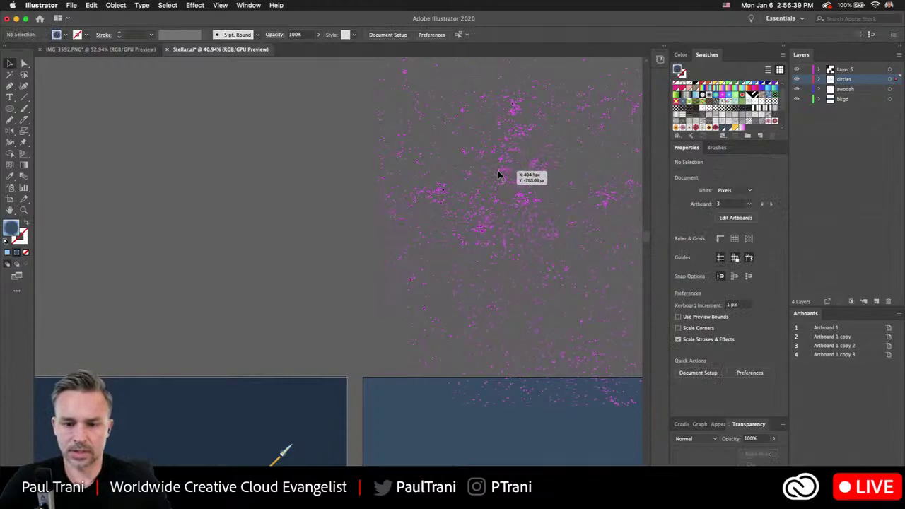
key("ctrl+z")
scroll(121, 186, "right", 6)
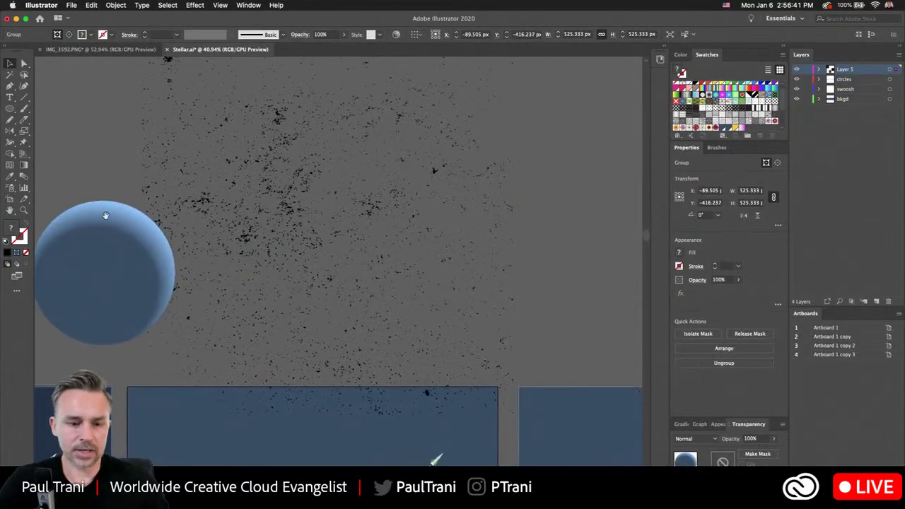
Step: Place the planet group over the middle of the splatter texture, and check the commands available for both selected together
left_click_drag(118, 219, 302, 156)
left_click(271, 184)
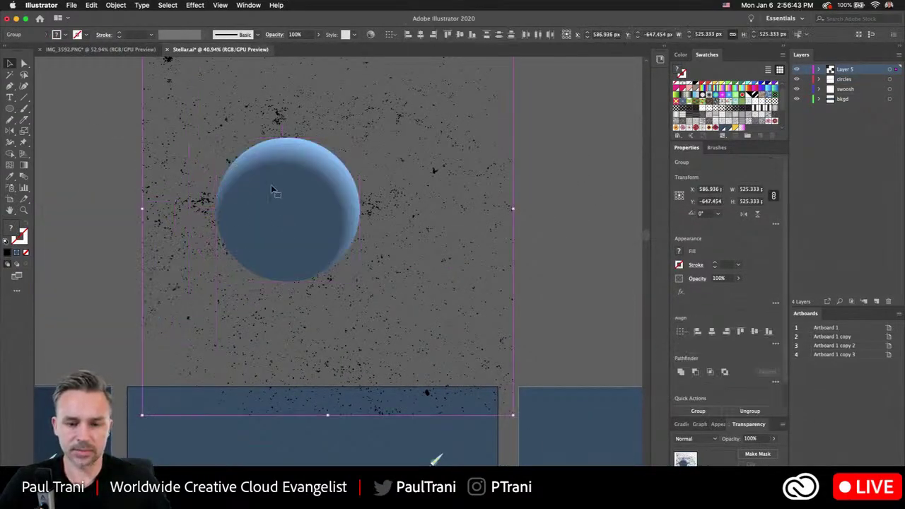
right_click(272, 187)
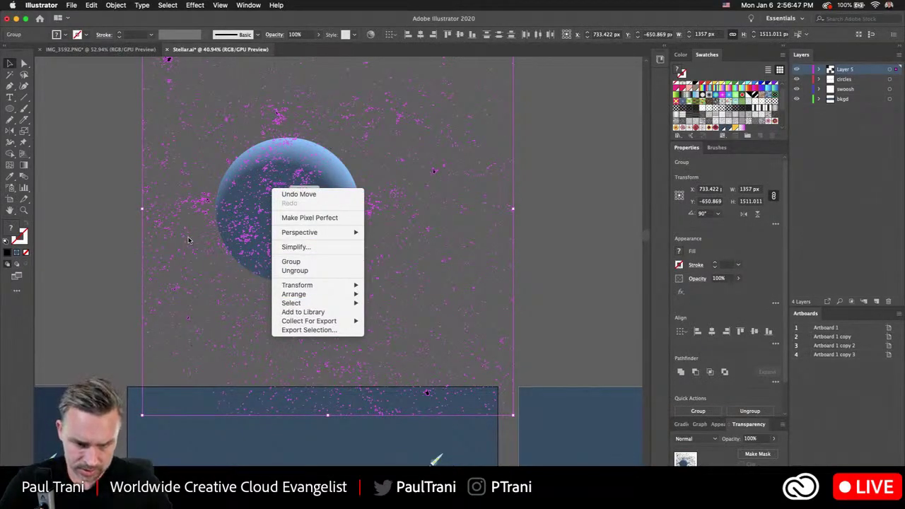
left_click(114, 165)
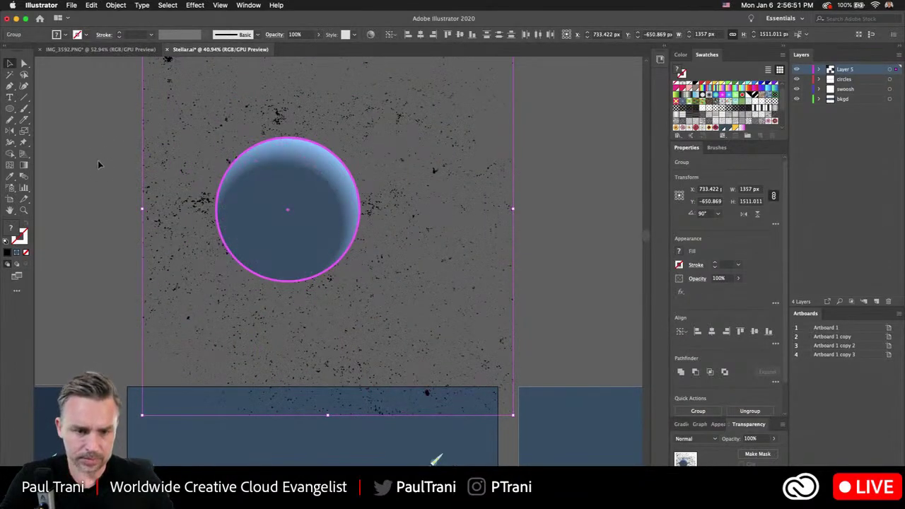
Step: Recolor the planet group with a plain white fill and no stroke
left_click(251, 208)
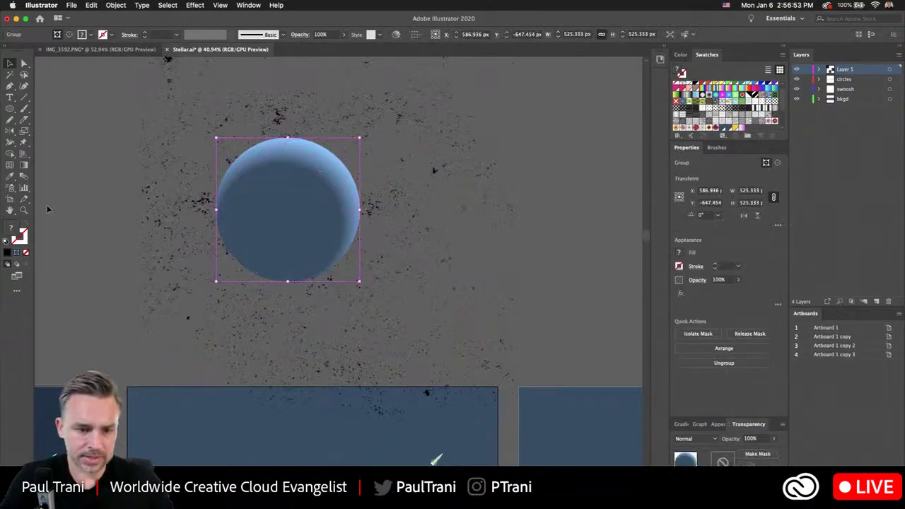
left_click(6, 241)
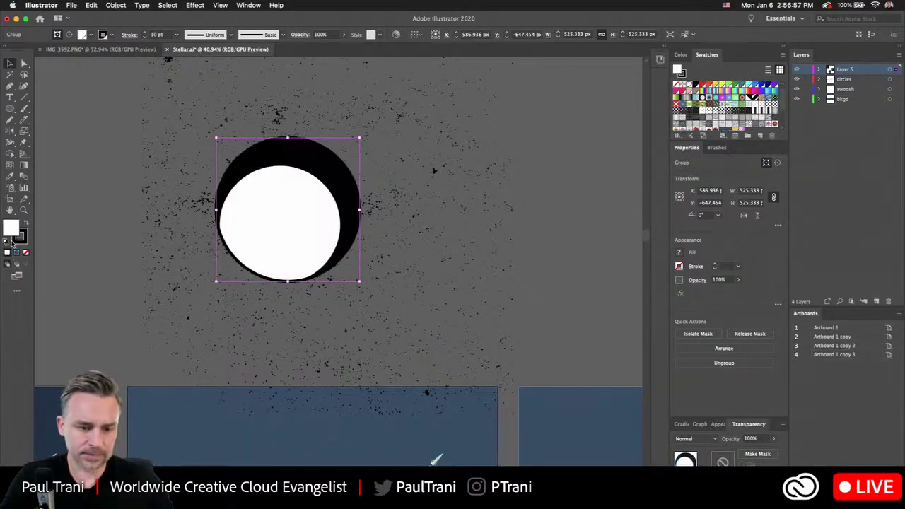
left_click(23, 235)
left_click(26, 255)
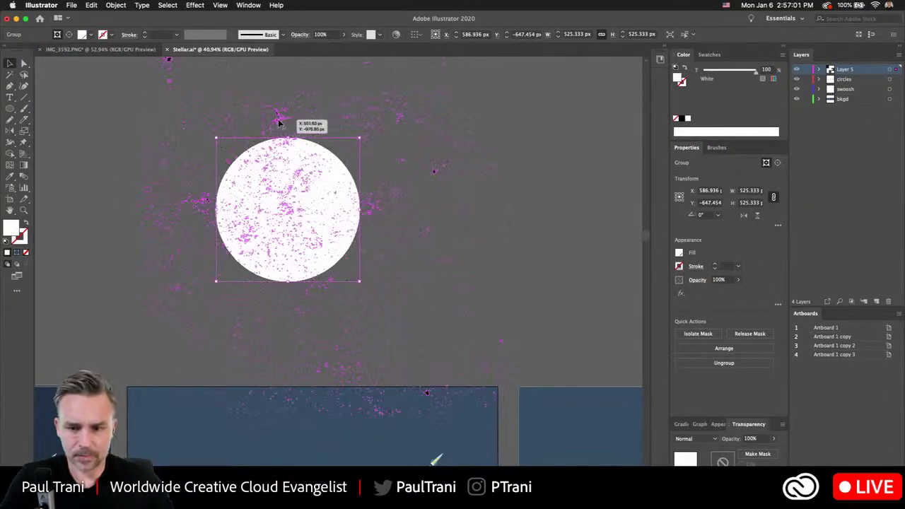
left_click(697, 267)
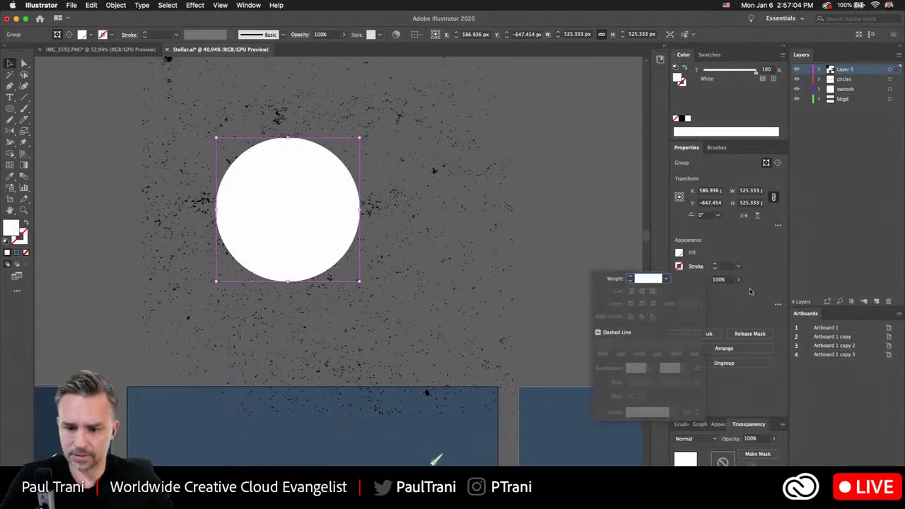
left_click(695, 281)
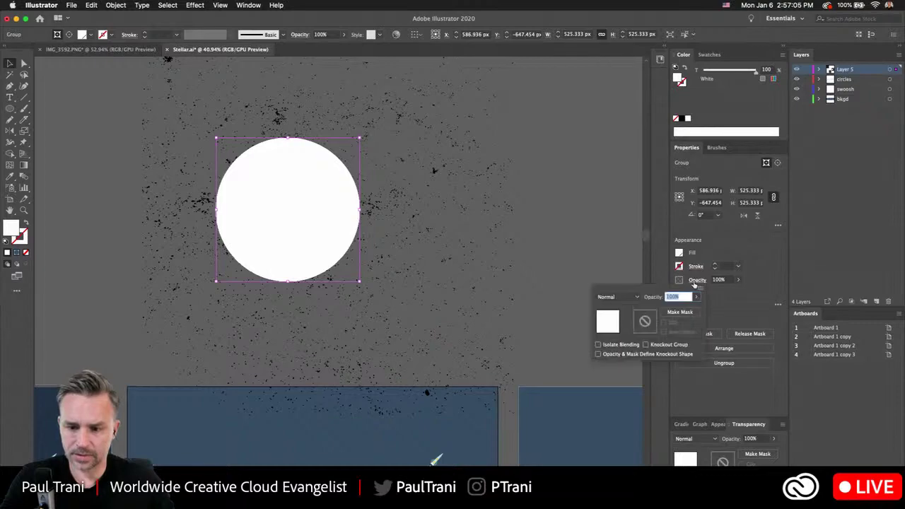
left_click(435, 174)
right_click(435, 174)
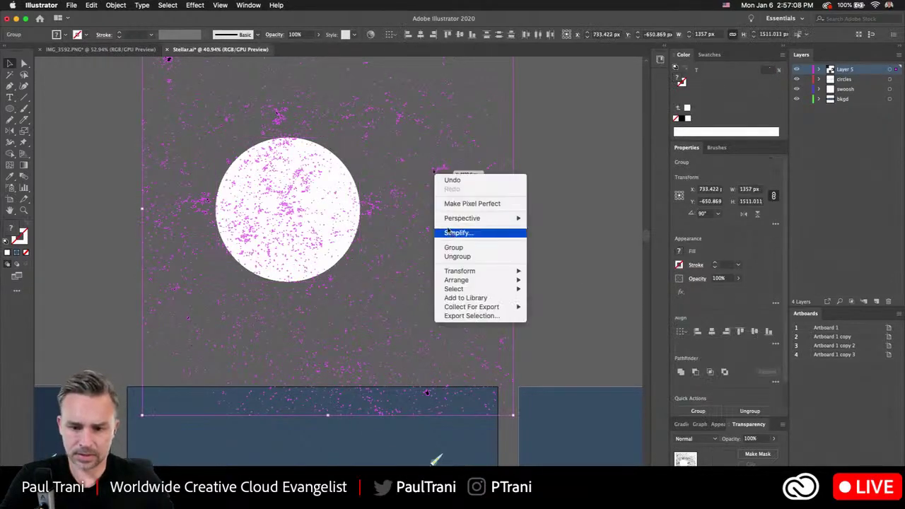
left_click(333, 214)
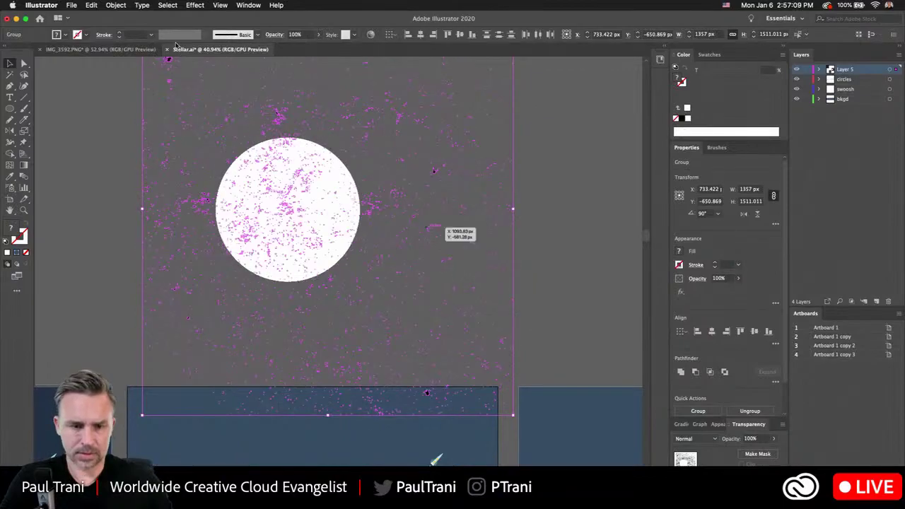
left_click(111, 182)
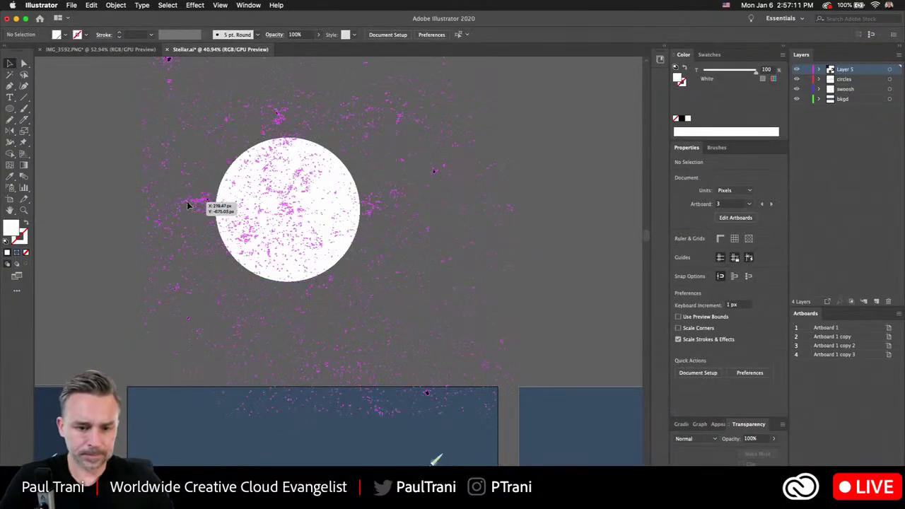
Step: Move the black splatter texture group slightly down and bring it in front of the white planet by cutting and pasting it
left_click_drag(189, 203, 589, 155)
key("super+x")
key("super+v")
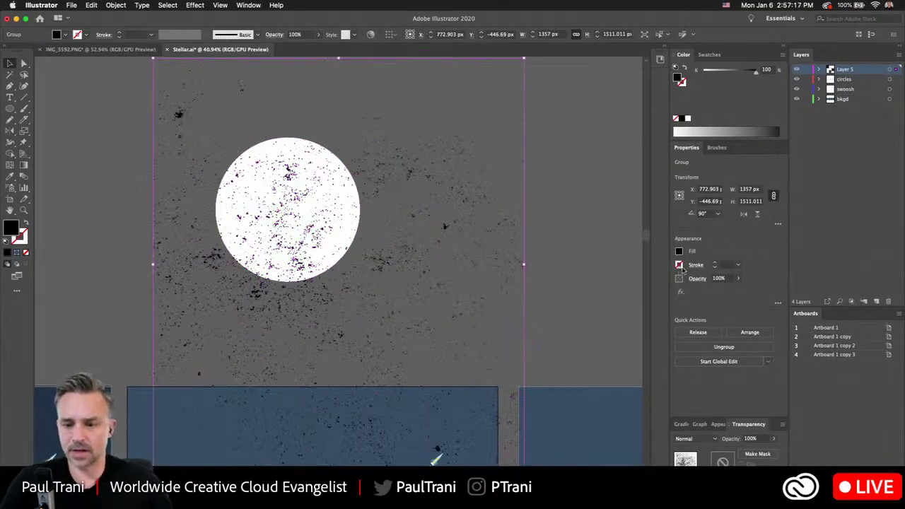
Step: Try the Darken and Overlay blend modes on the splatter texture group, and return it to Normal
left_click(697, 279)
left_click(617, 296)
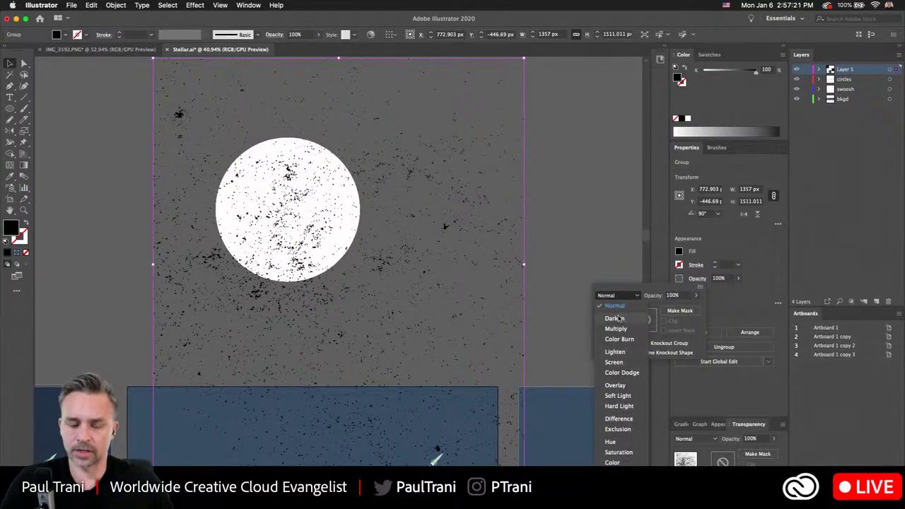
left_click(617, 319)
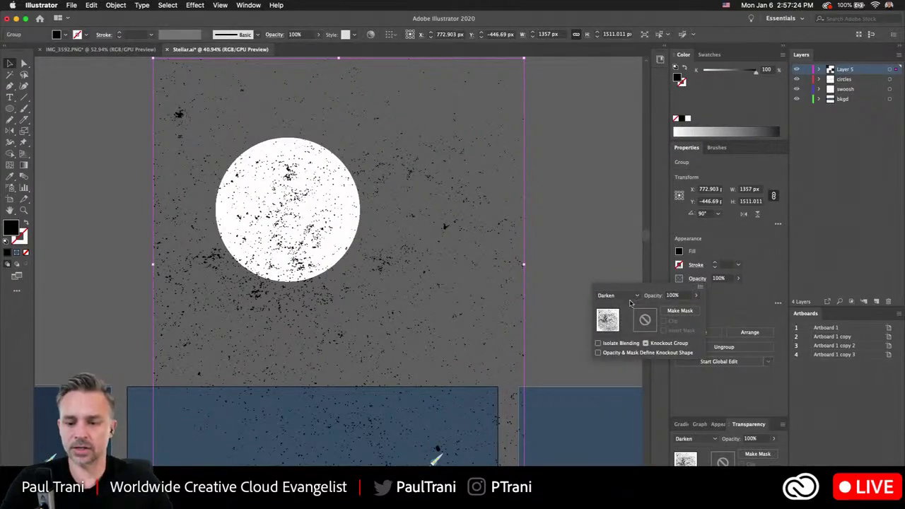
left_click(630, 300)
left_click(622, 386)
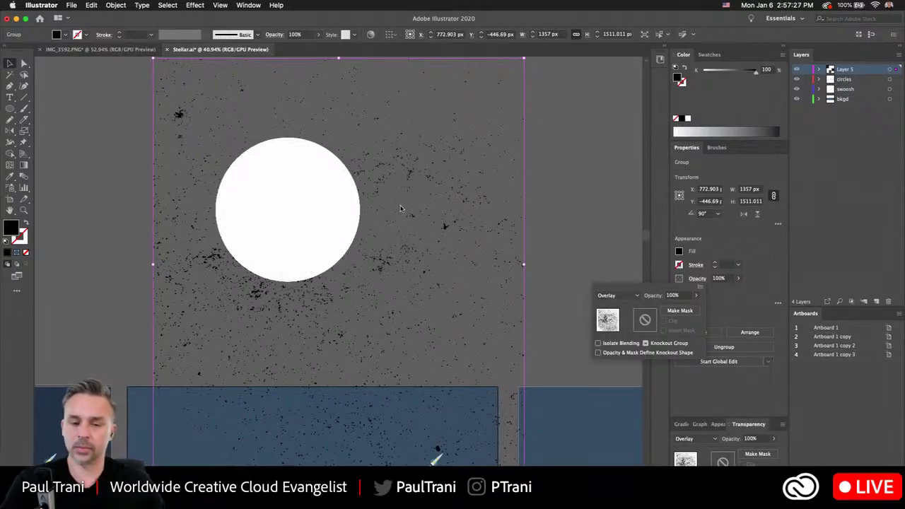
left_click(635, 297)
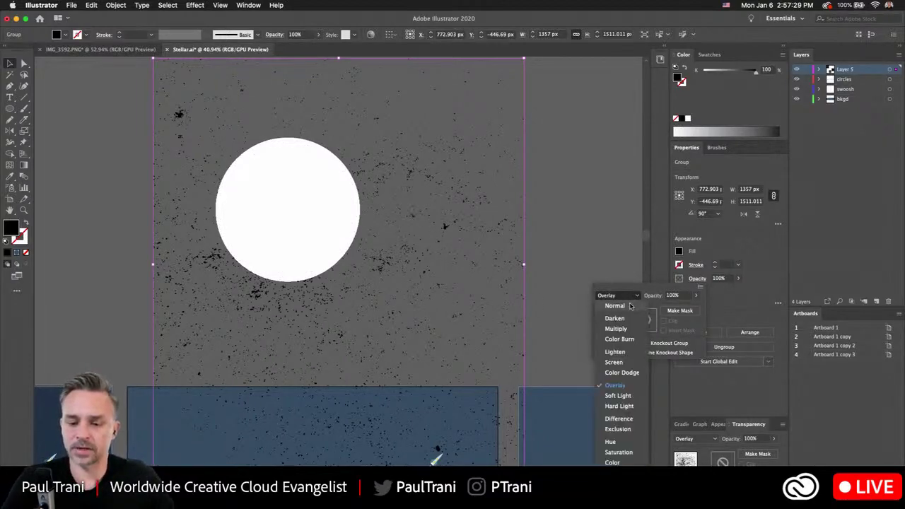
left_click(614, 306)
Step: Move the splatter texture group off the white planet and delete the white planet
left_click_drag(185, 111, 315, 129)
left_click(122, 216)
left_click_drag(190, 362, 251, 247)
left_click(285, 123)
key("Delete")
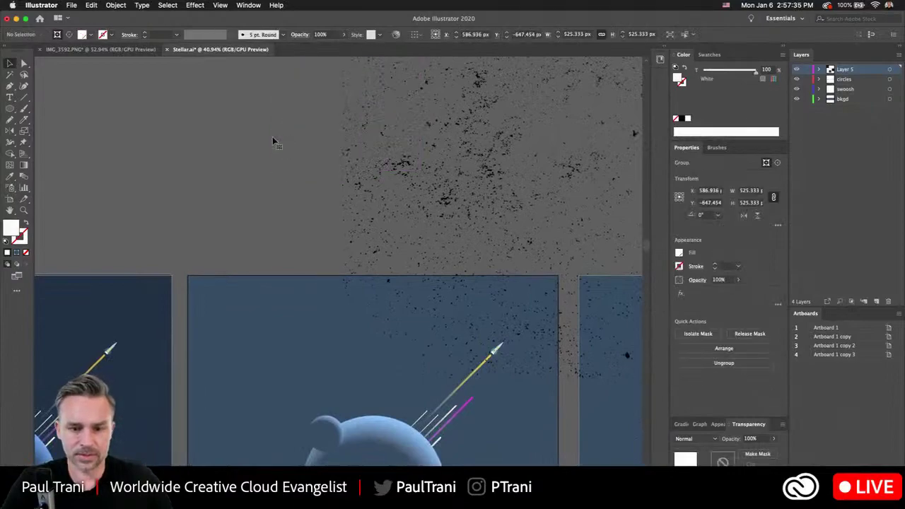
Step: Move the large blue gradient planet off its artboard onto the empty canvas above, and lay the splatter texture group over it
left_click_drag(349, 429, 216, 327)
left_click_drag(282, 290, 241, 207)
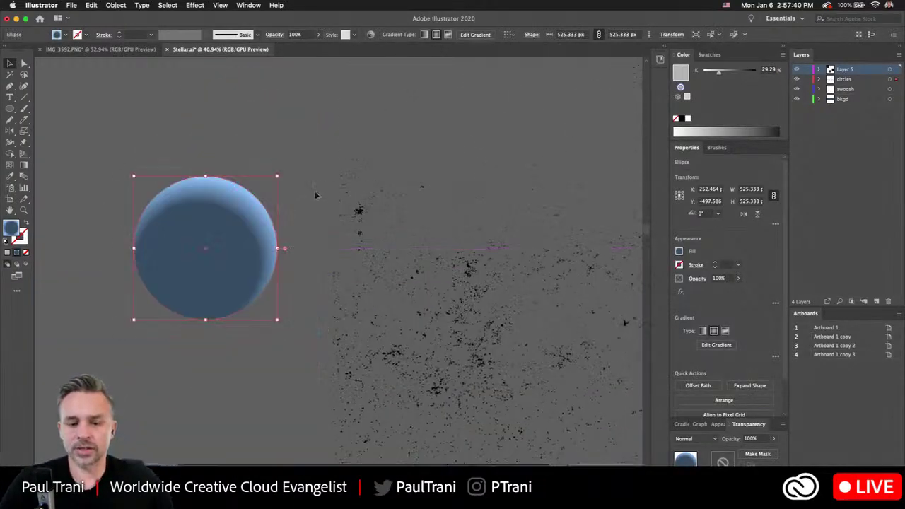
left_click_drag(359, 212, 217, 139)
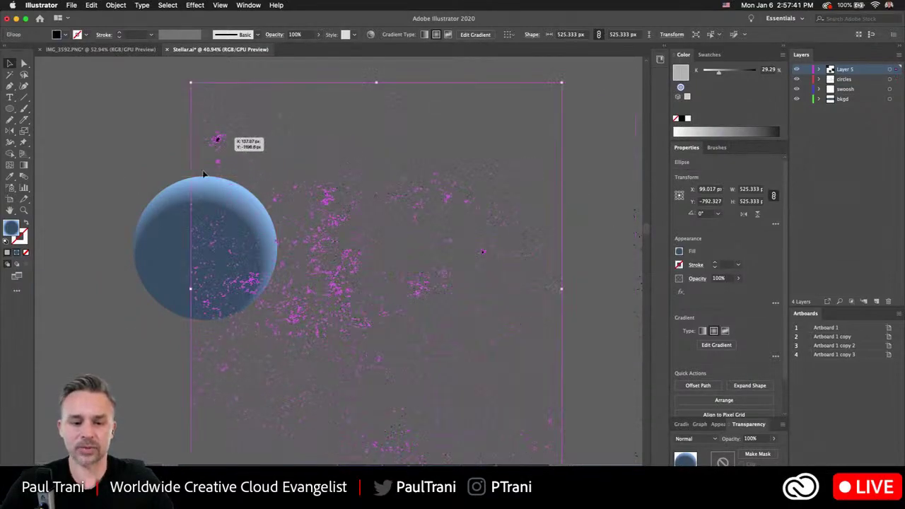
left_click(109, 177)
left_click_drag(289, 225, 315, 186)
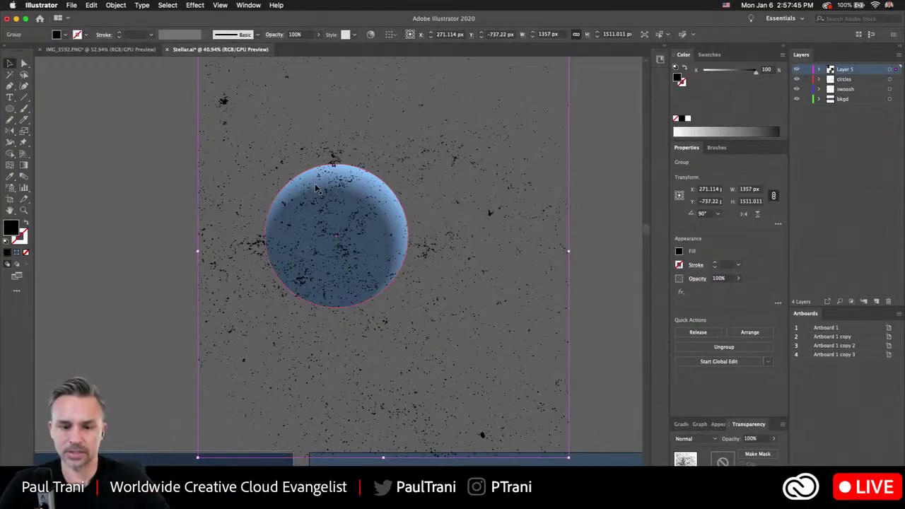
left_click_drag(302, 171, 218, 178)
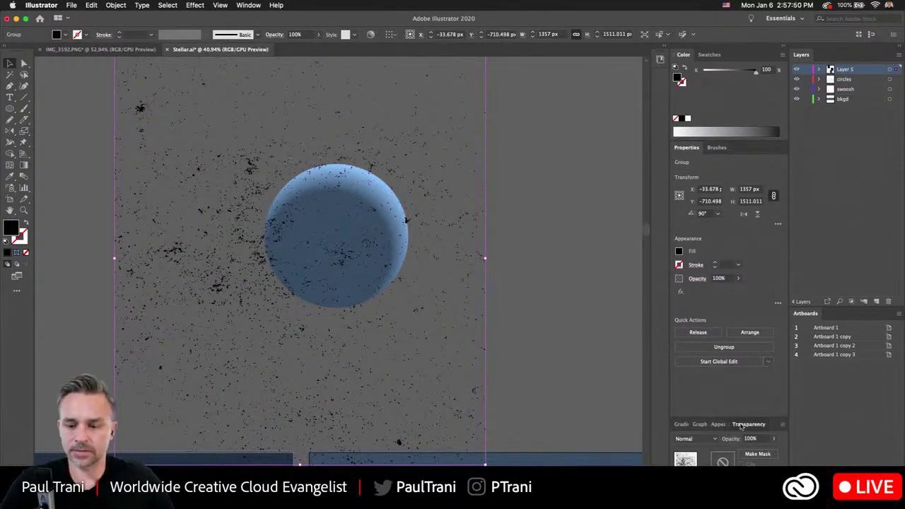
Step: Detach the Transparency panel and place it beside the planet, then separate the splatter texture group and the blue planet on the canvas
left_click_drag(748, 425, 498, 172)
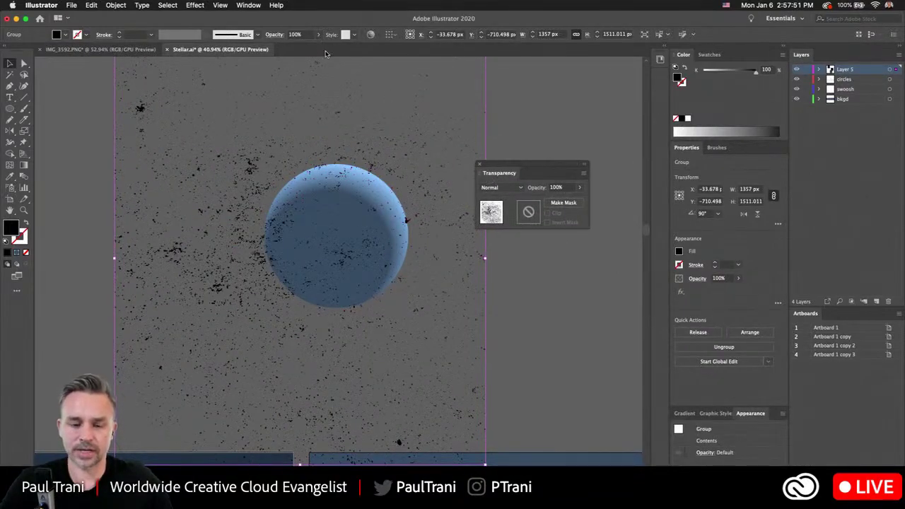
left_click(538, 113)
left_click_drag(332, 149, 148, 159)
left_click(348, 211)
left_click_drag(347, 211, 387, 217)
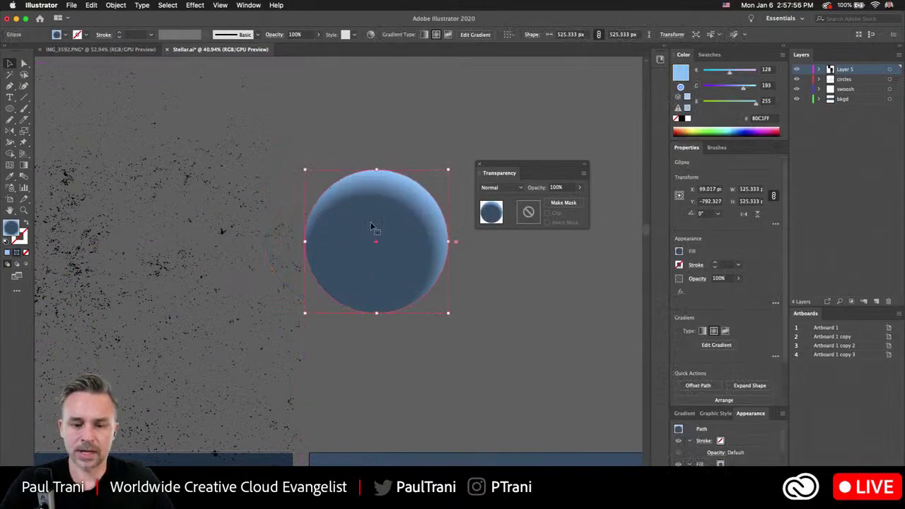
Step: Add an opacity mask to the blue planet with Clip turned off
scroll(433, 185, "up", 5)
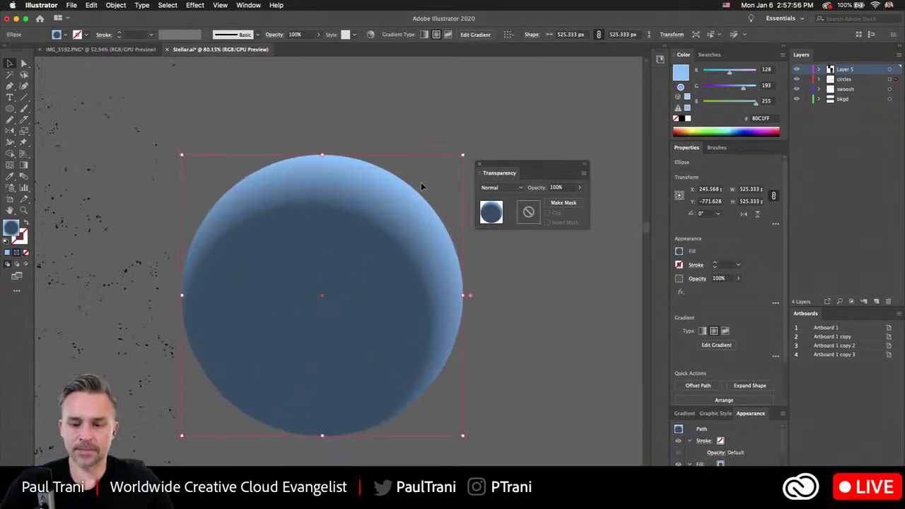
left_click(563, 203)
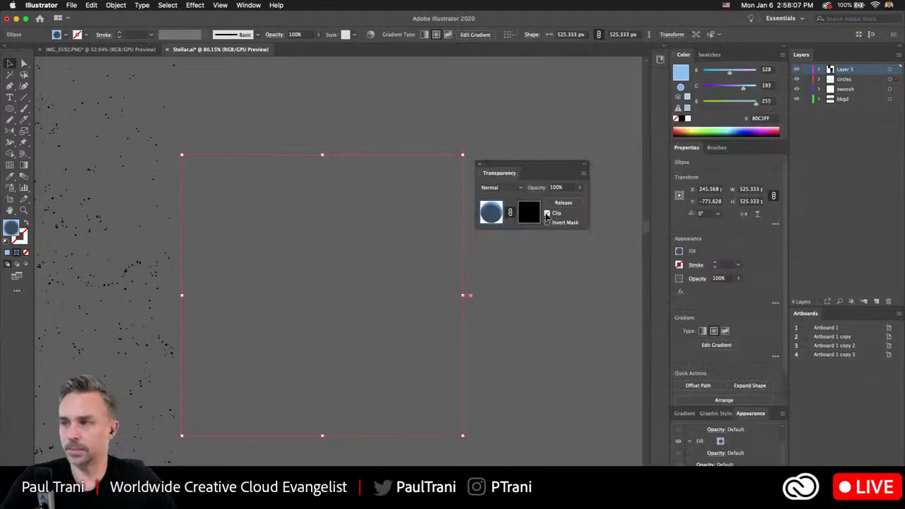
left_click(546, 213)
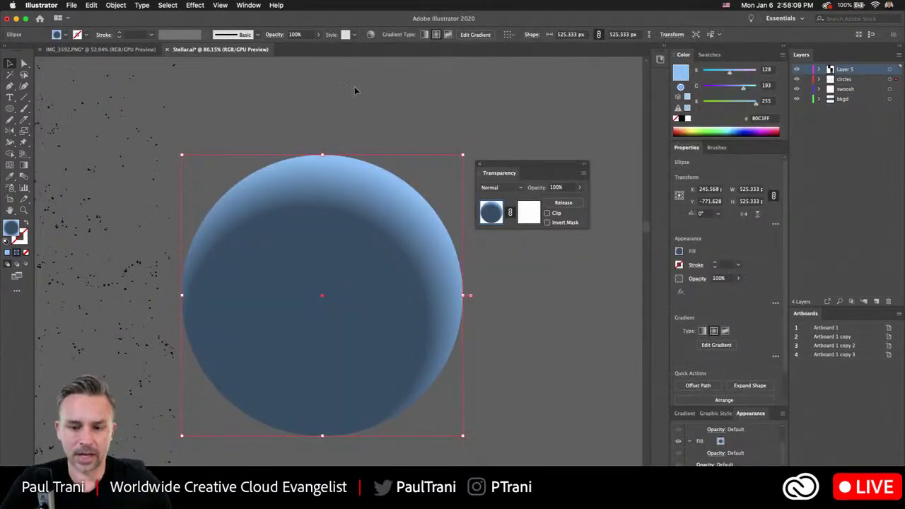
Step: Reselect the blue planet and switch between editing its opacity mask and its artwork, ending on the artwork
left_click(400, 93)
left_click(330, 211)
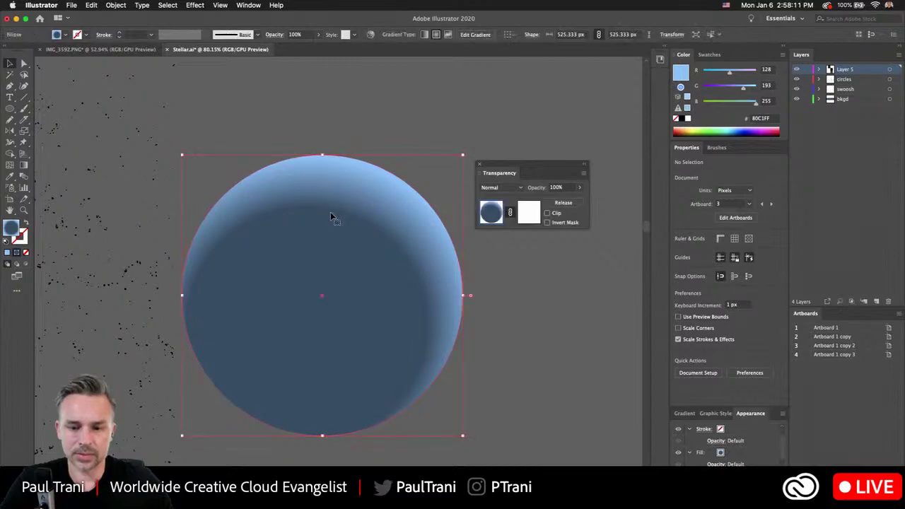
left_click(529, 213)
left_click(492, 217)
left_click(527, 215)
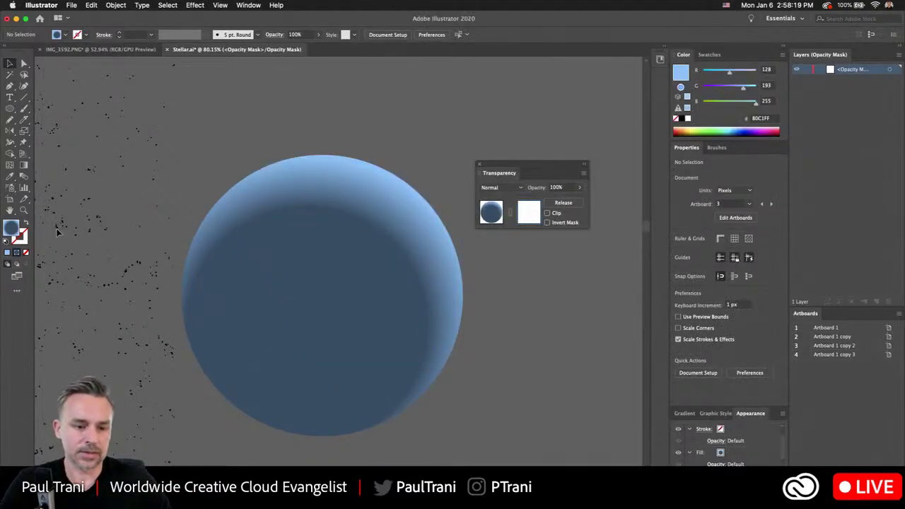
left_click(495, 210)
Step: Cut the splatter texture group and paste it into the blue planet's opacity mask
scroll(338, 166, "down", 3)
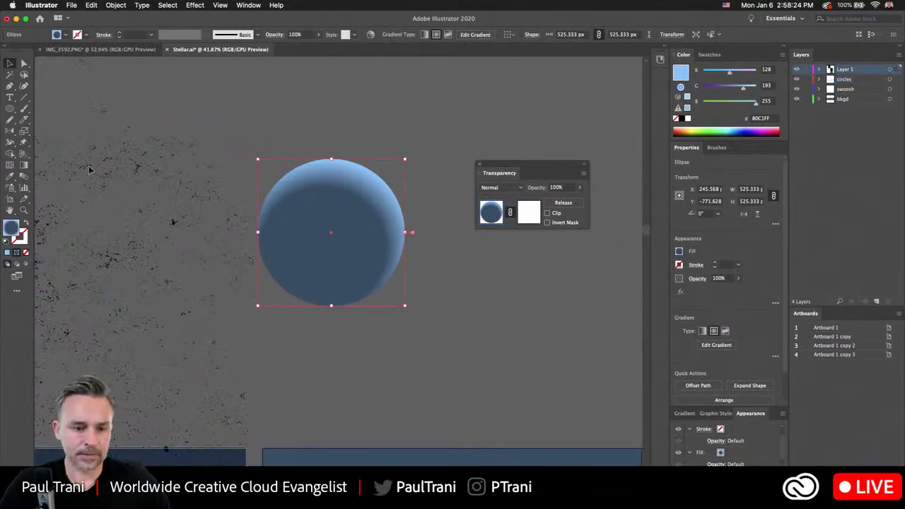
left_click(458, 129)
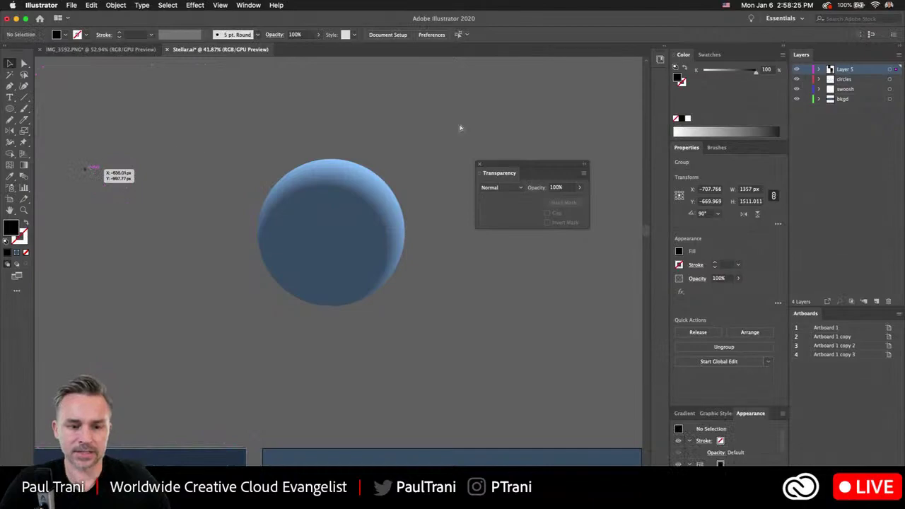
scroll(318, 232, "up", 3)
left_click(336, 204)
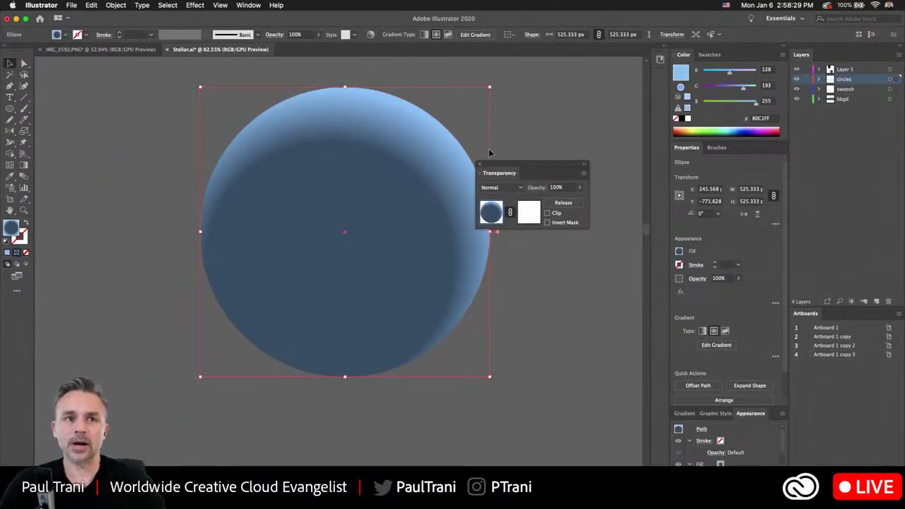
left_click(494, 212)
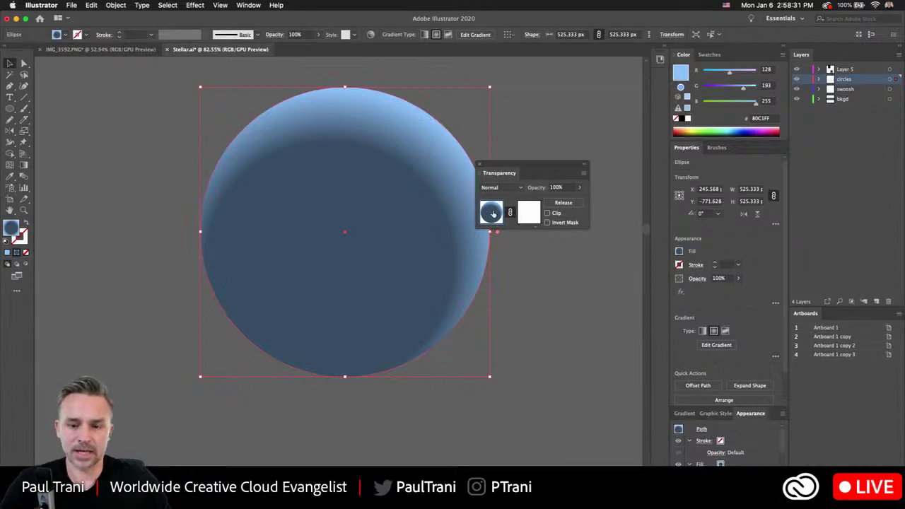
key("super+alt+8")
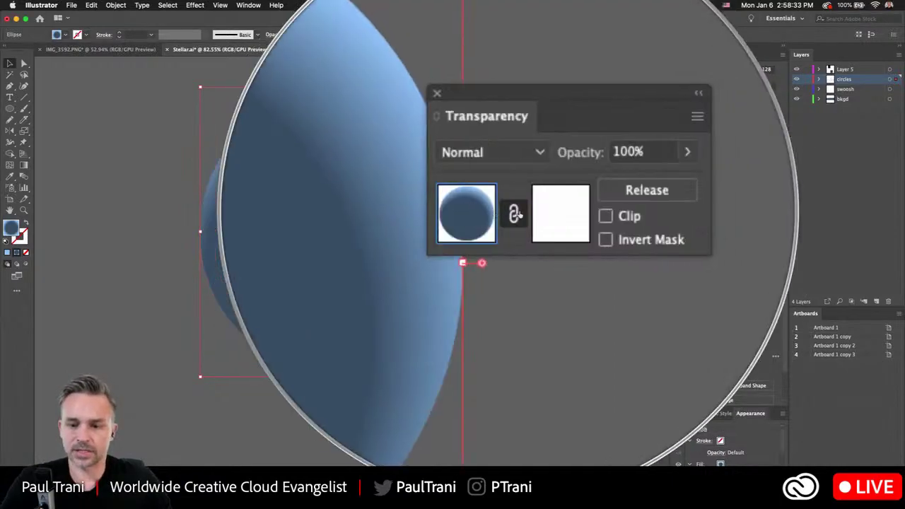
left_click(525, 214)
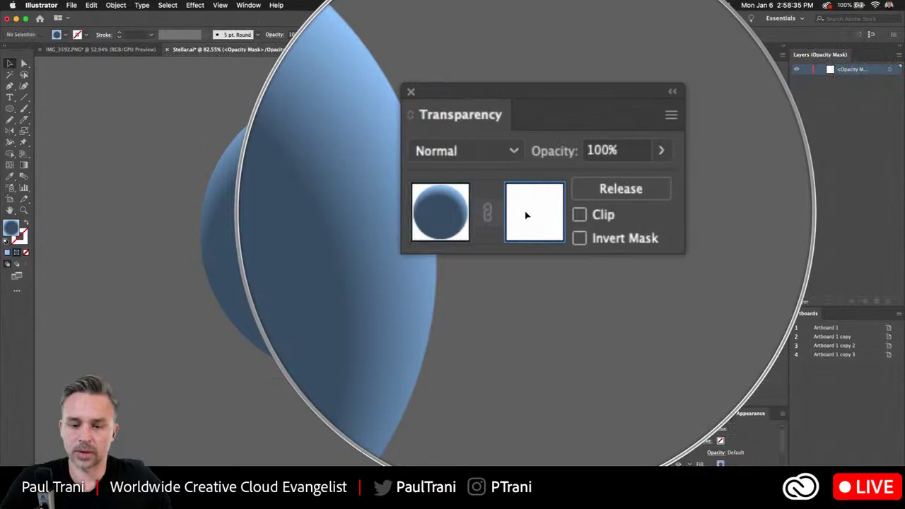
key("super+alt+8")
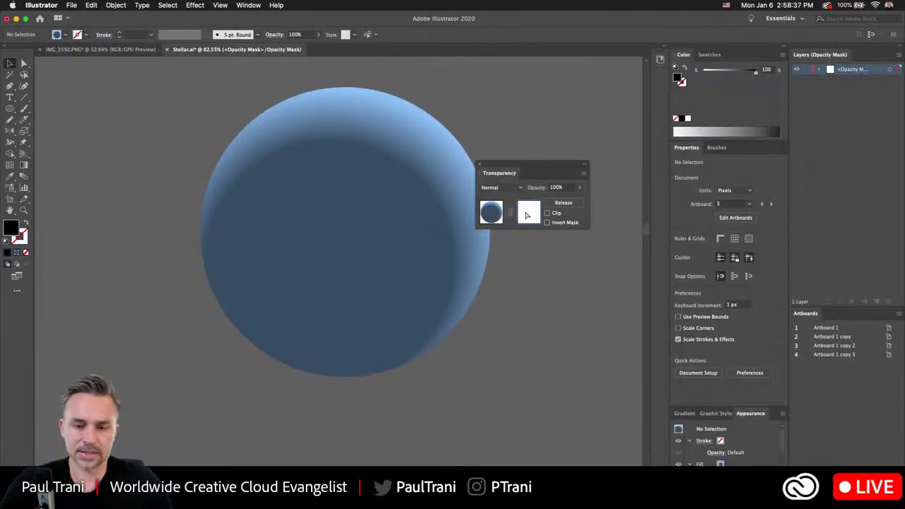
key("super+v")
Step: Try Invert Mask on the planet's opacity mask and switch it off again
scroll(302, 193, "up", 5)
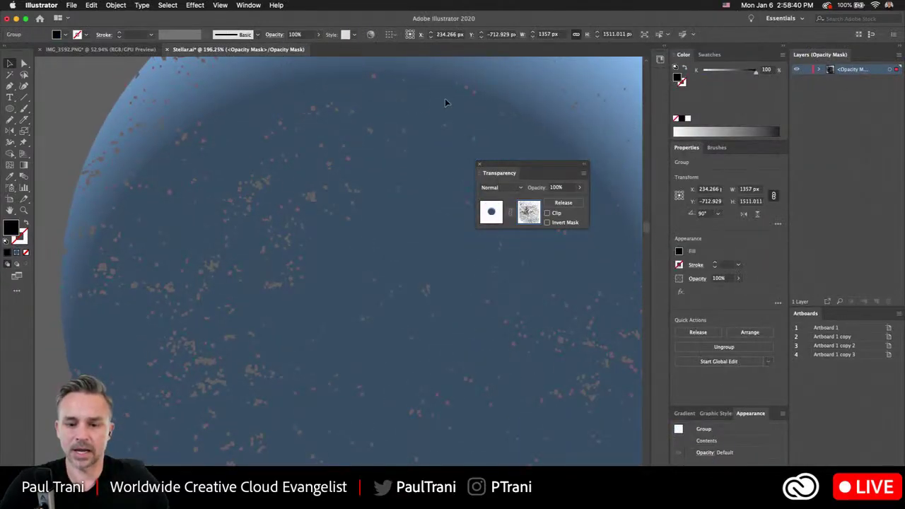
left_click(546, 223)
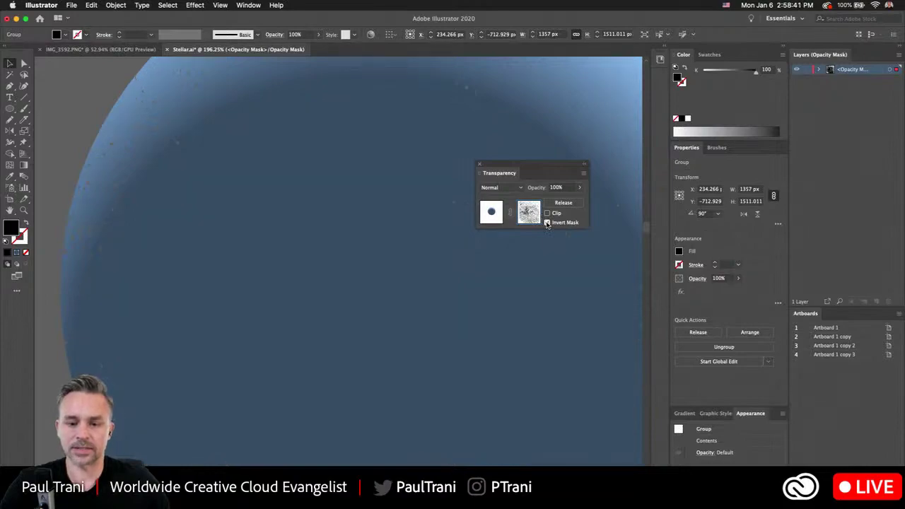
left_click(547, 223)
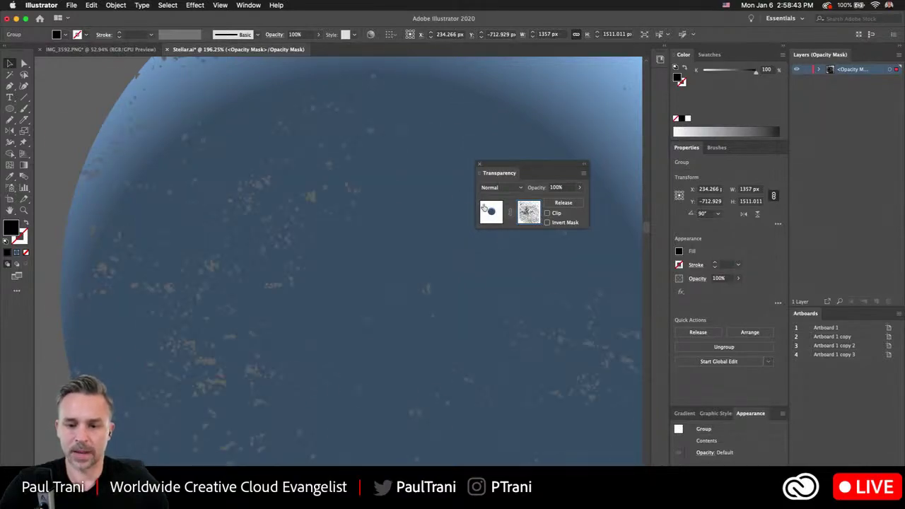
Step: Change the fill of the splatter group inside the opacity mask to white, and turn on Invert Mask
scroll(303, 249, "down", 5)
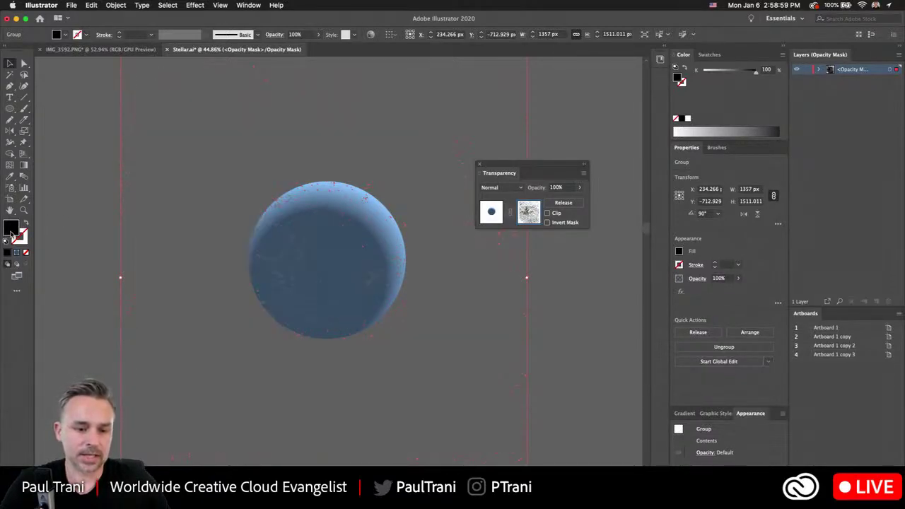
double_click(10, 227)
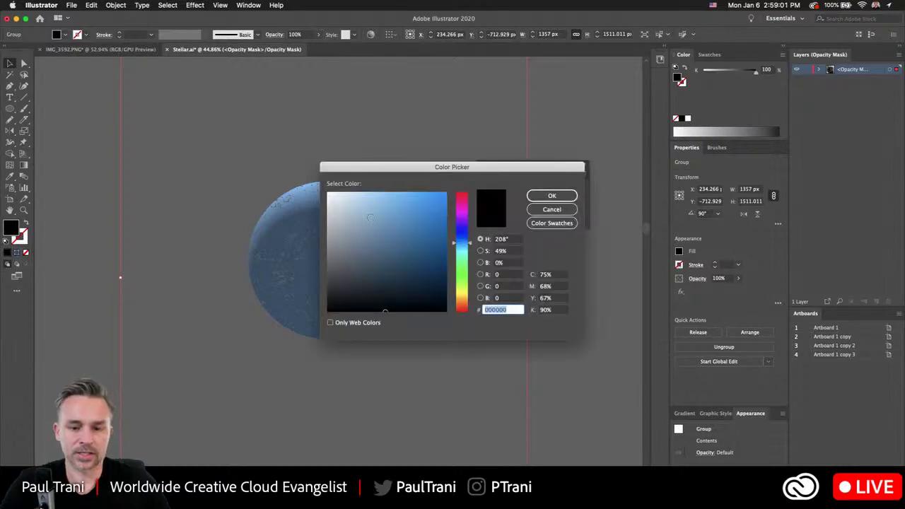
key("Return")
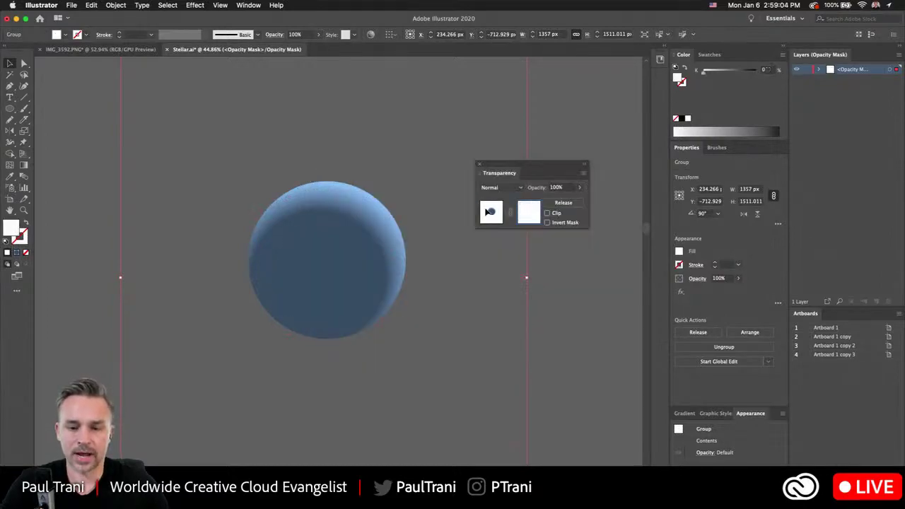
key("super+v")
left_click(70, 184)
scroll(334, 258, "up", 3)
scroll(396, 116, "up", 3)
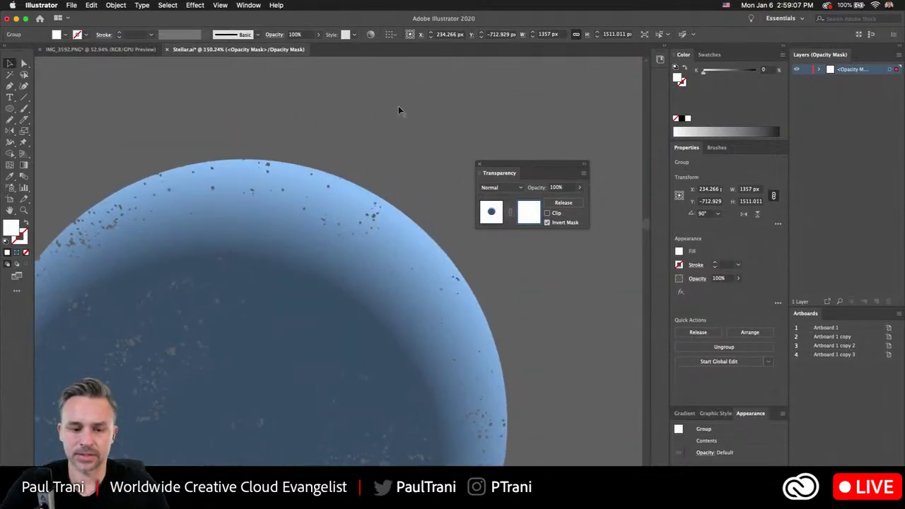
Step: Examine the splatter texture on the blue planet and the Invert Mask setting up close, and clear the selection
scroll(394, 110, "down", 3)
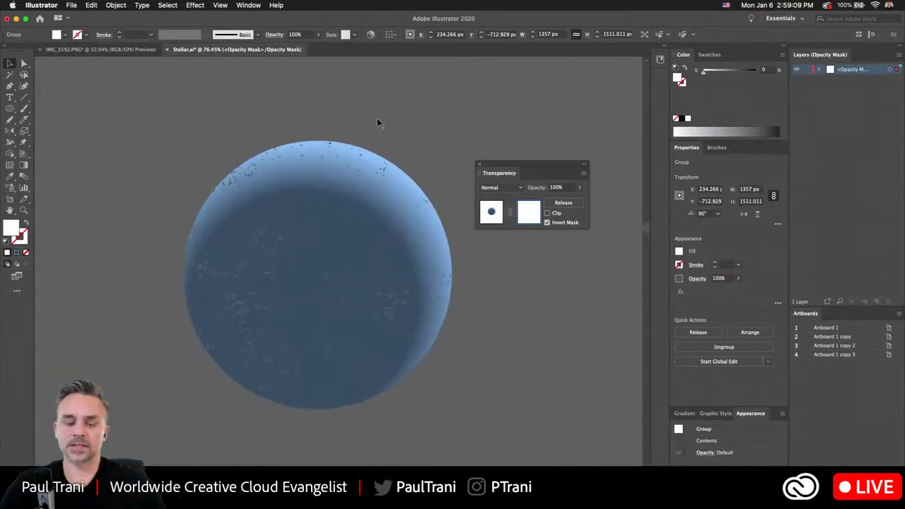
scroll(328, 257, "up", 3)
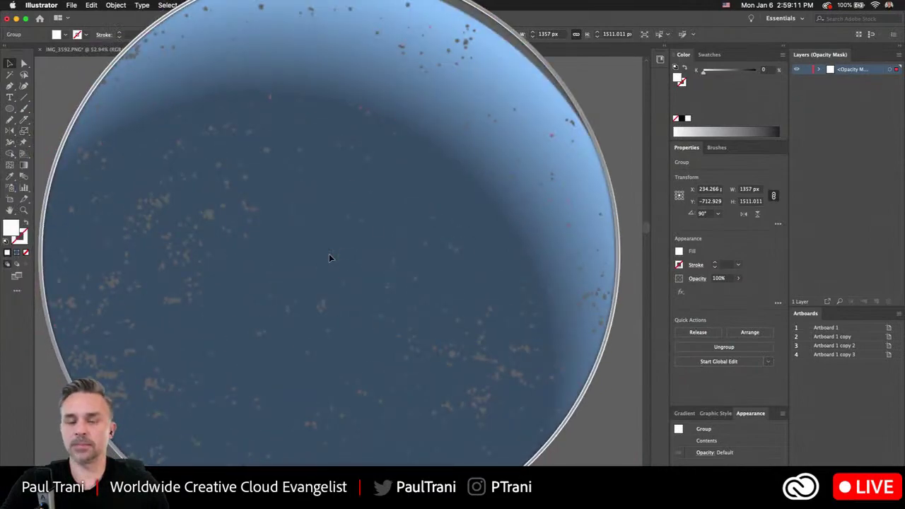
key("Escape")
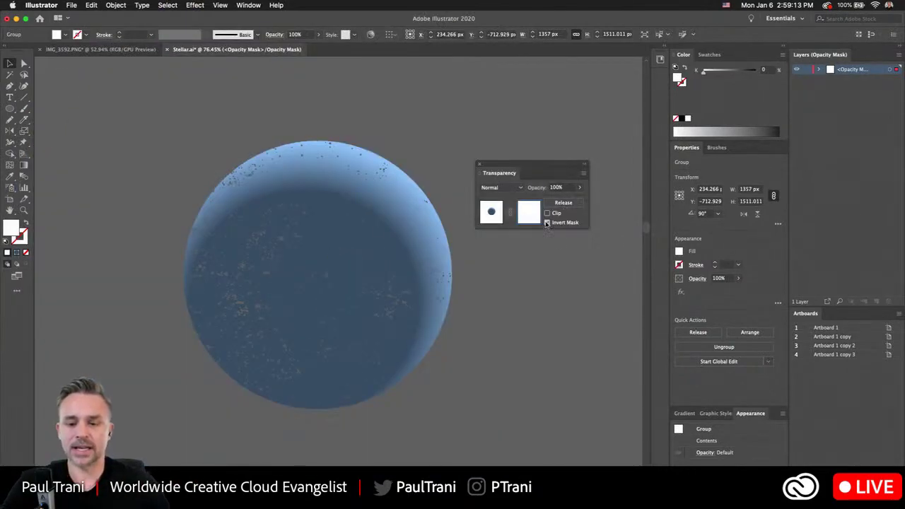
key("ctrl")
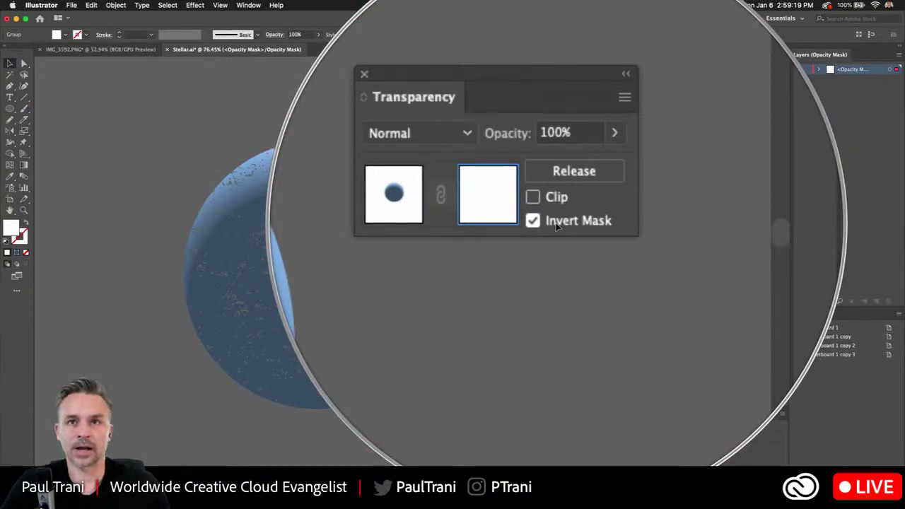
key("alt+super+8")
left_click(118, 163)
Step: Place a copy of the library splatter texture Artwork 51, about 821 px square, over the large planet on the fourth artboard
scroll(119, 163, "down", 5)
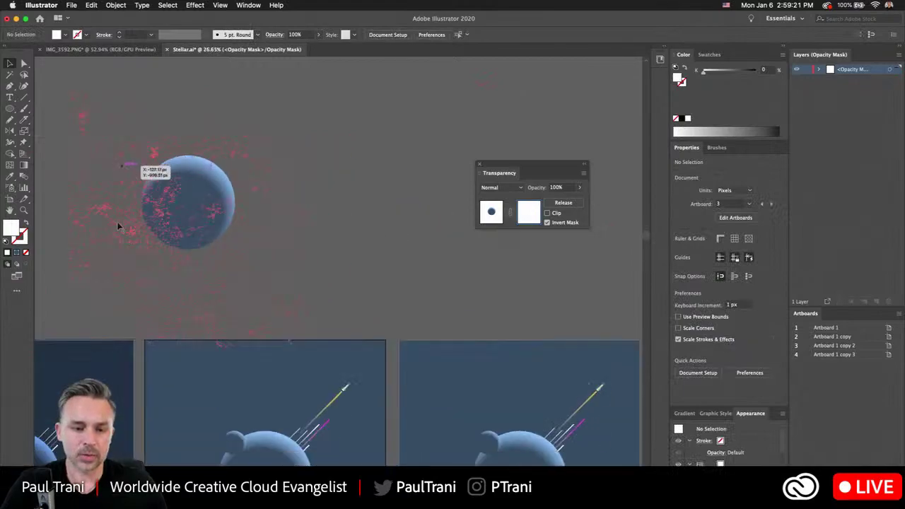
left_click_drag(121, 252, 146, 147)
scroll(146, 148, "down", 1)
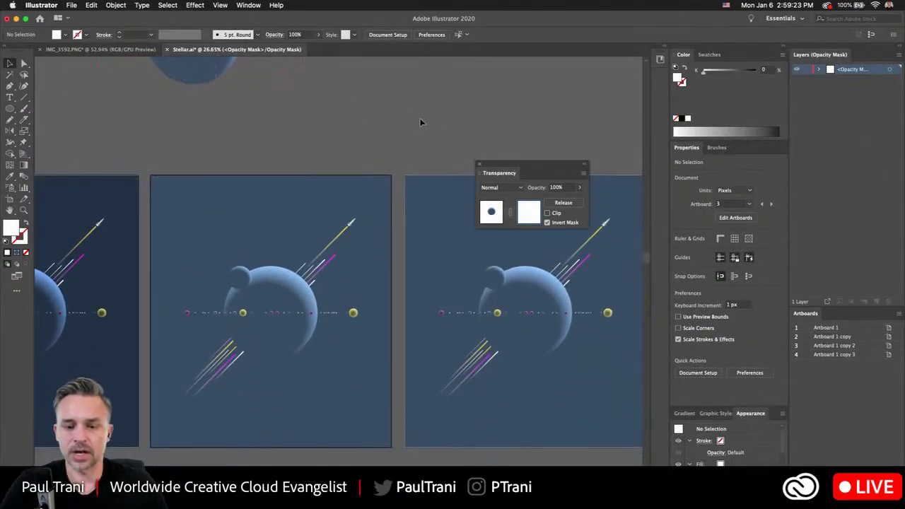
left_click(661, 59)
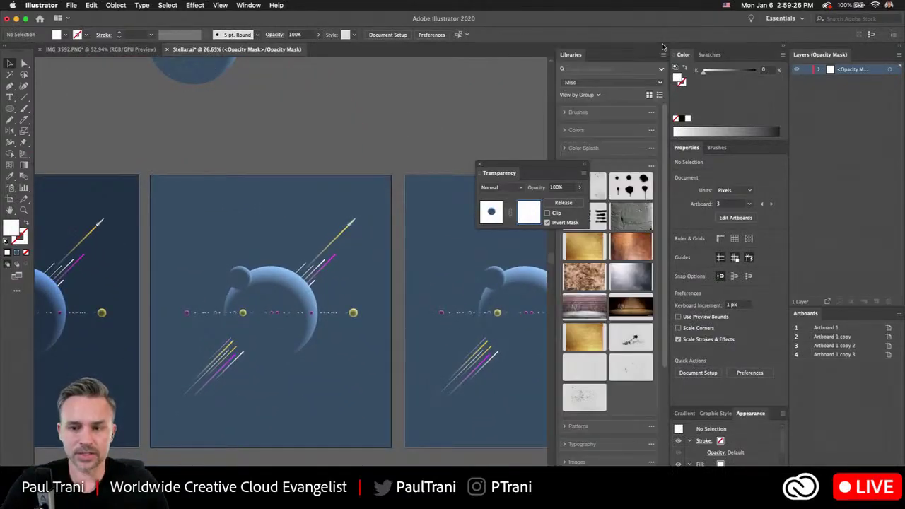
left_click(480, 166)
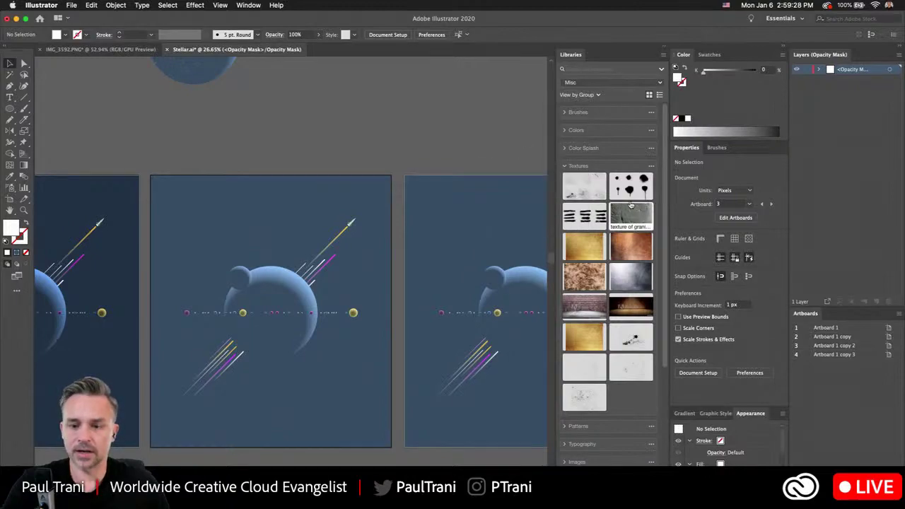
right_click(627, 341)
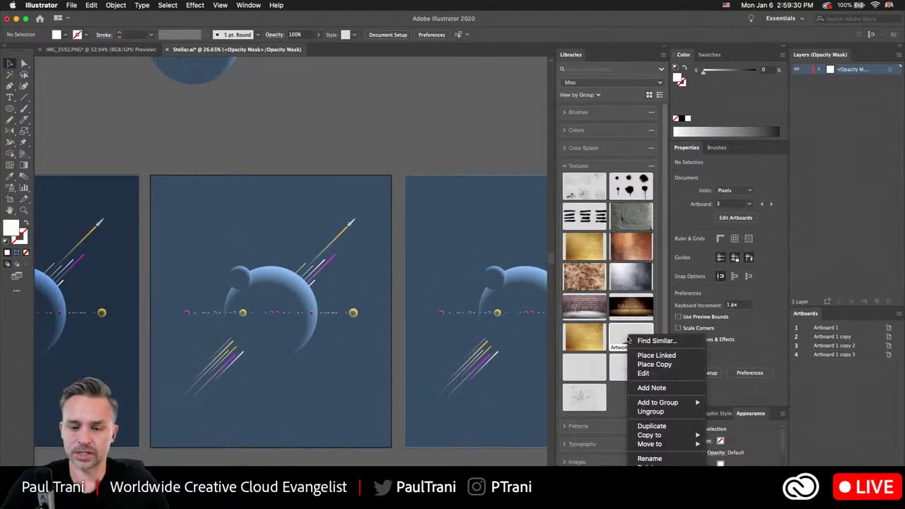
left_click(659, 365)
left_click_drag(380, 247, 92, 208)
left_click_drag(209, 177, 355, 359)
scroll(207, 251, "up", 3)
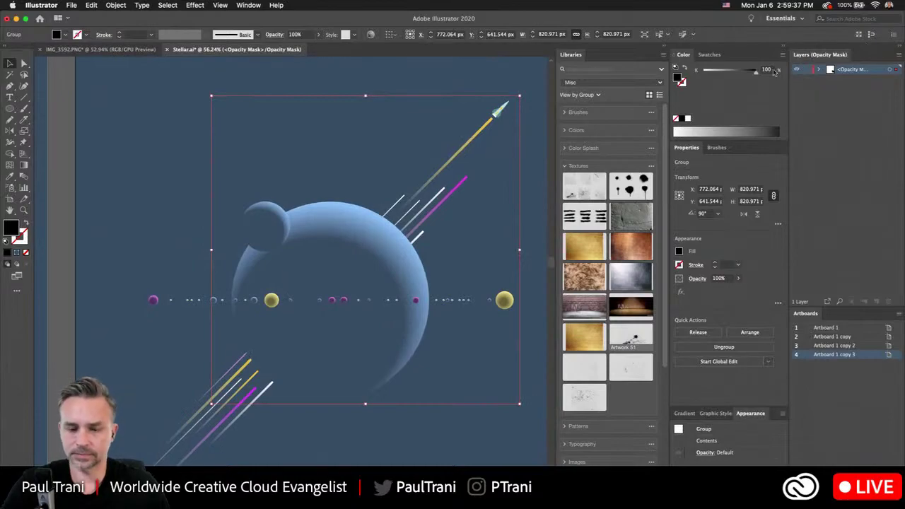
Step: Bring back the transparency settings, cut the misplaced splatter out of the opacity mask and return to editing the artwork
key("super+h")
key("super+h")
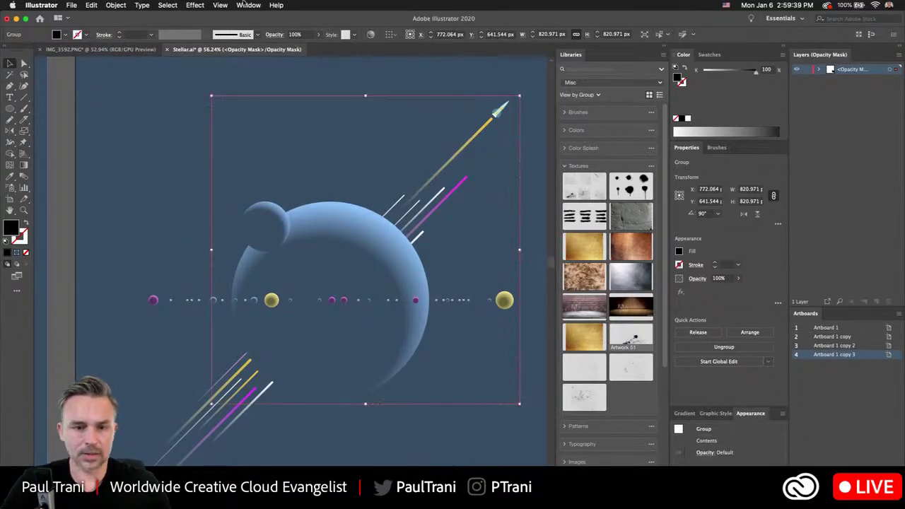
left_click(248, 5)
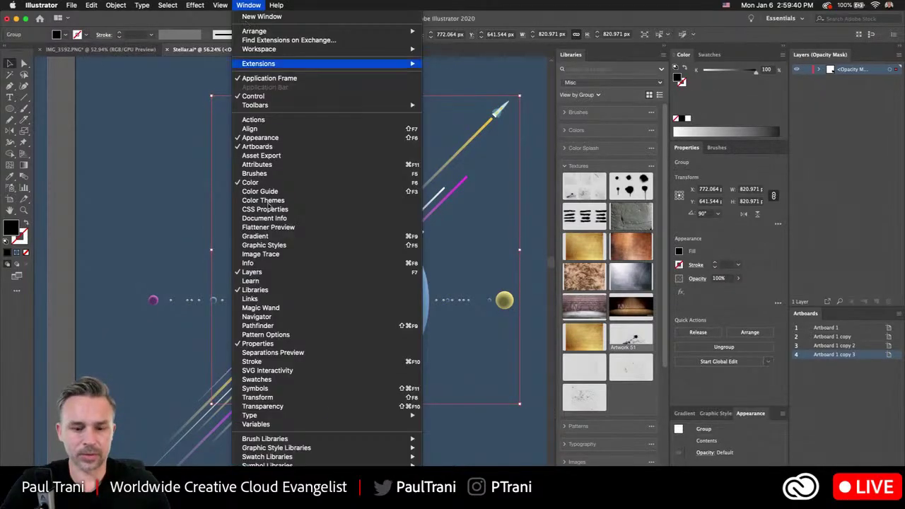
left_click(316, 407)
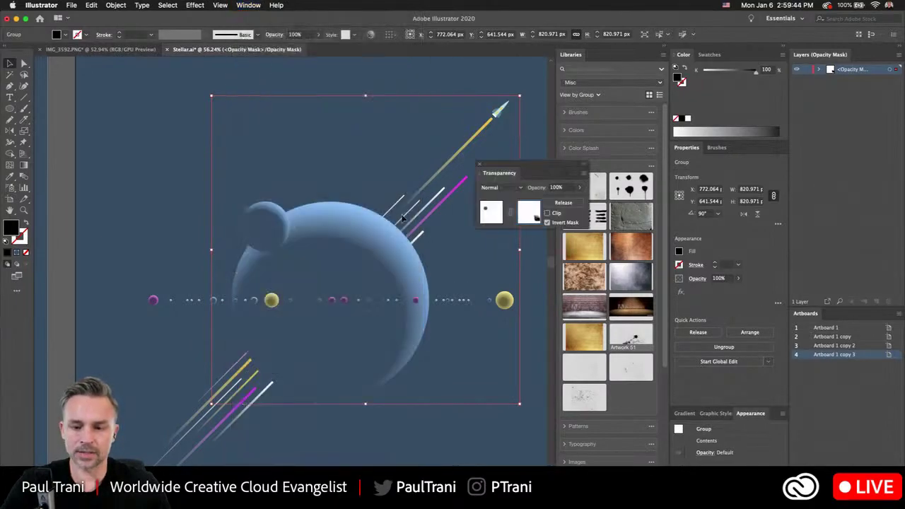
left_click(536, 210)
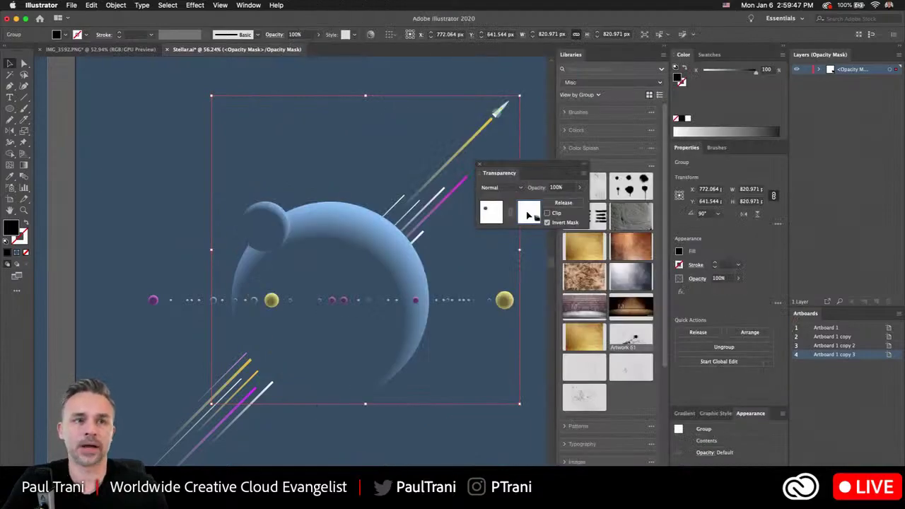
left_click(432, 248)
left_click(489, 215)
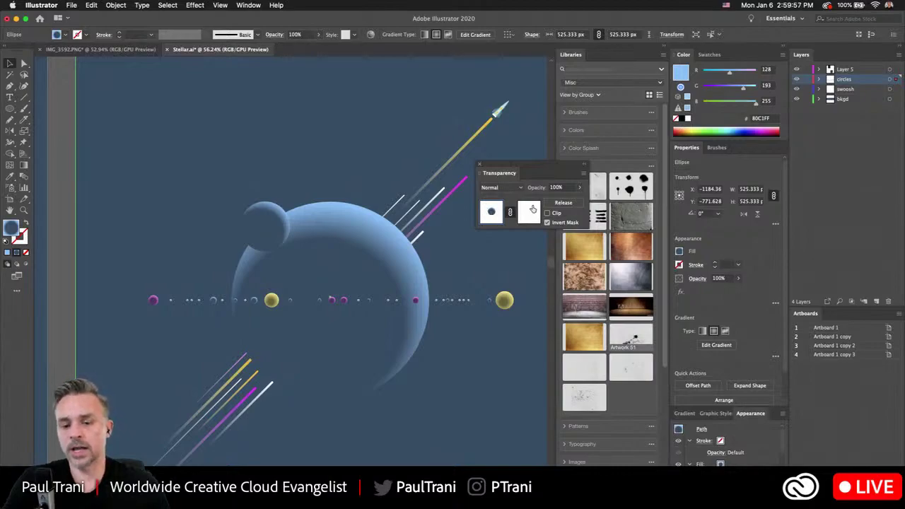
Step: Paste the black splatter into the regular artwork and position it over the large planet on the fourth artboard
left_click(63, 149)
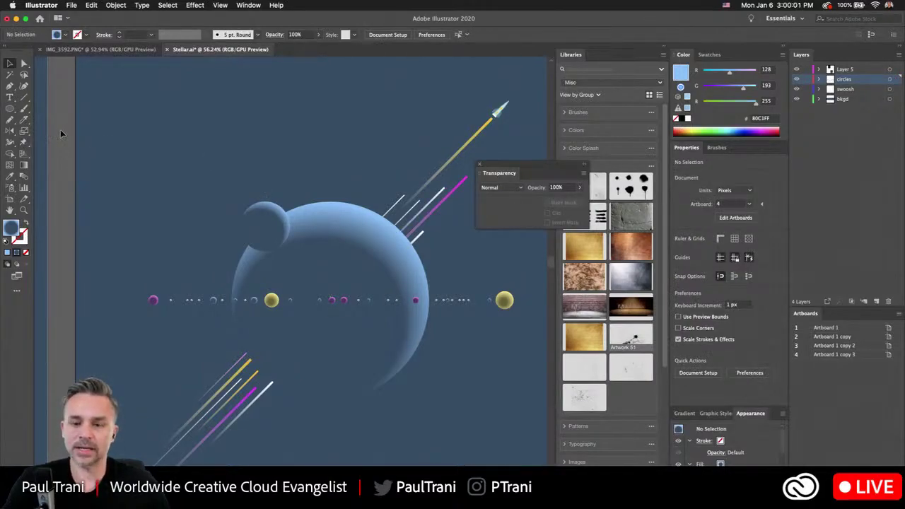
key("cmd+v")
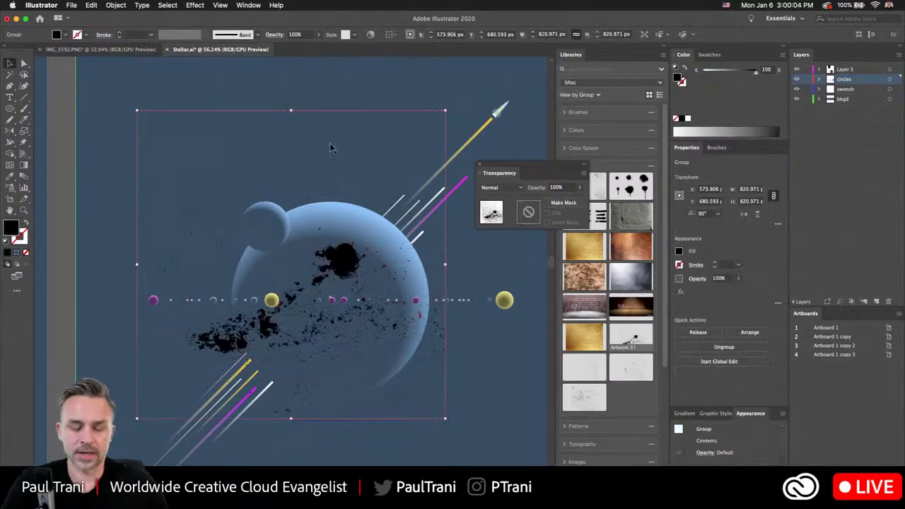
left_click_drag(330, 255, 369, 259)
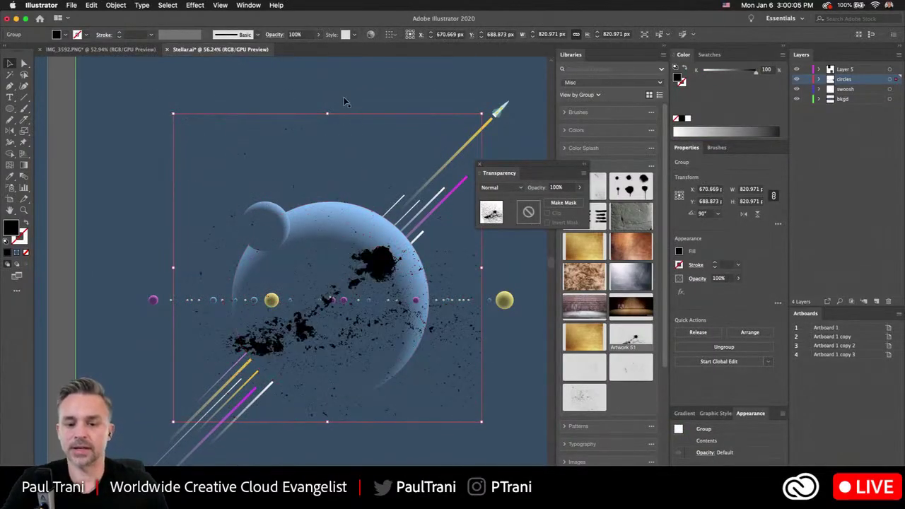
Step: Make a clipping mask from the splatter and the large planet, accepting the complex mask
left_click(315, 215, "shift")
right_click(315, 216)
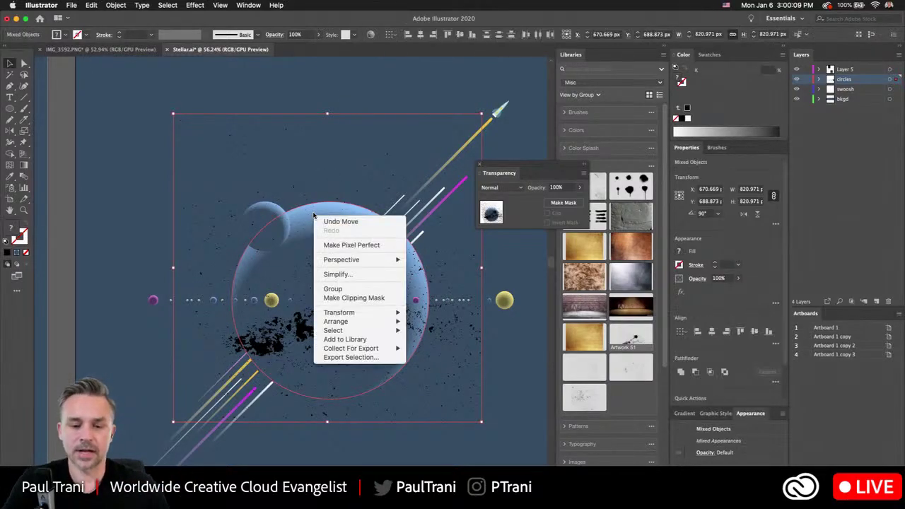
left_click(345, 298)
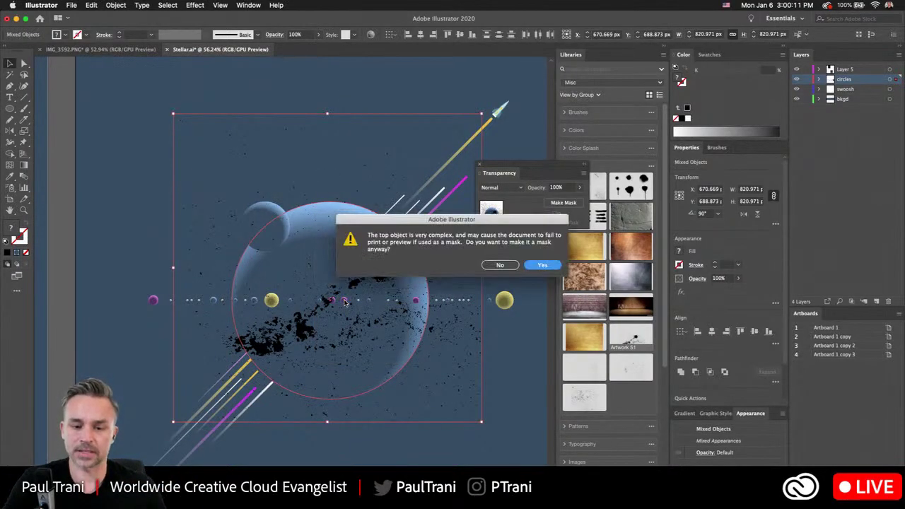
left_click(541, 265)
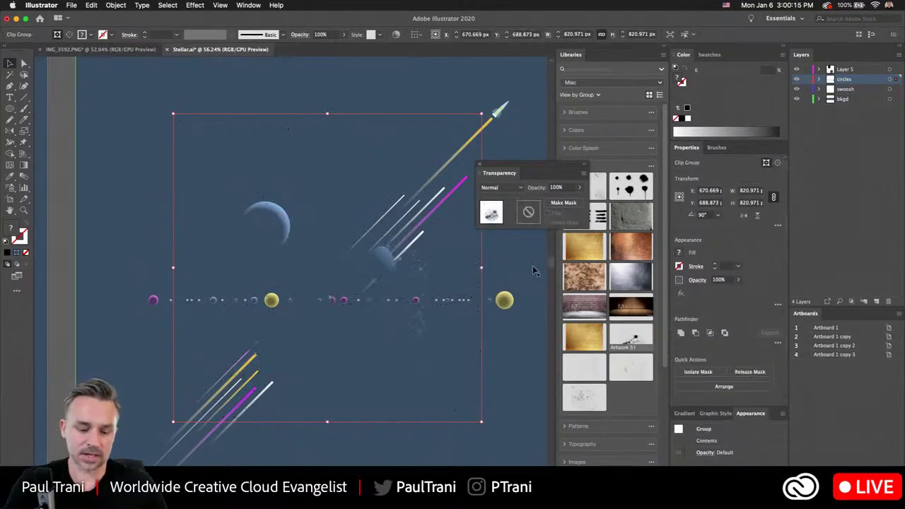
Step: Copy the large planet from the third artboard onto the same spot on the fourth artboard
scroll(170, 239, "down", 5)
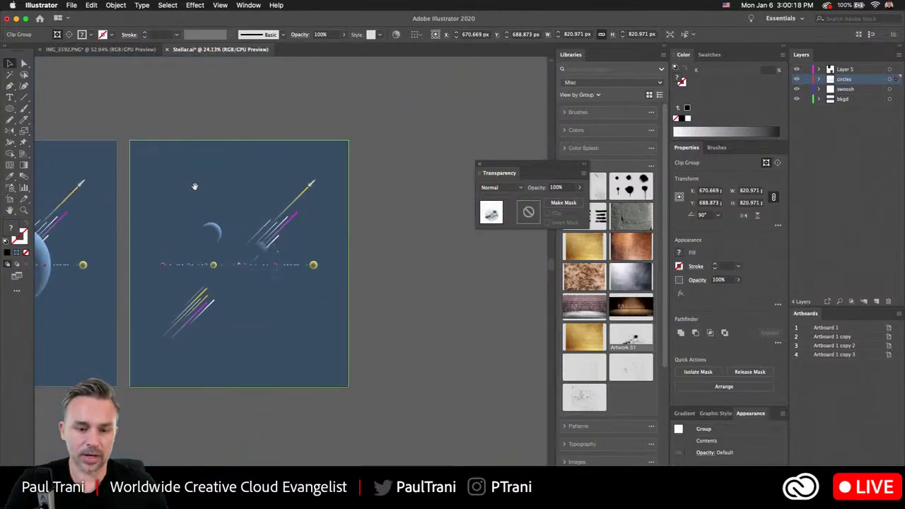
left_click_drag(194, 186, 306, 186)
left_click_drag(124, 243, 344, 250)
left_click(230, 221)
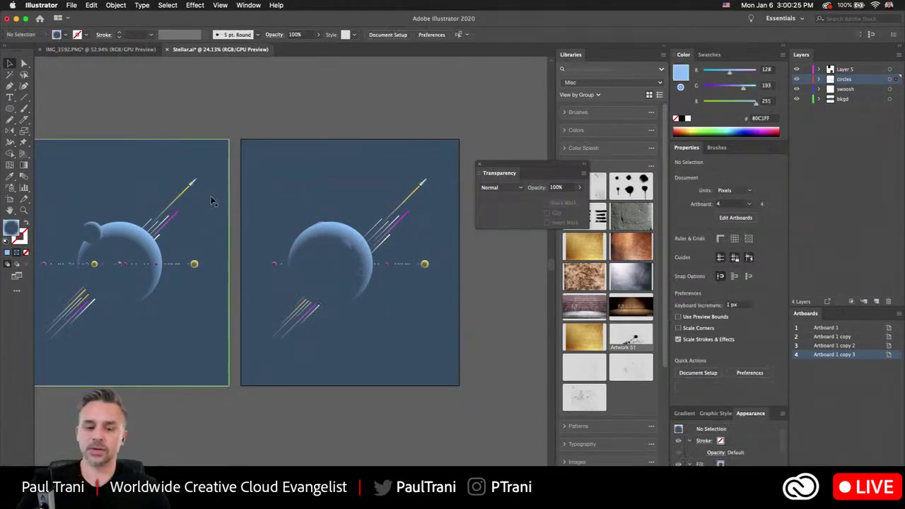
Step: Inspect the splatter-textured planet up close and compare it with the textured versions on the other artboards
scroll(363, 202, "up", 5)
left_click_drag(278, 203, 385, 205)
left_click(77, 162)
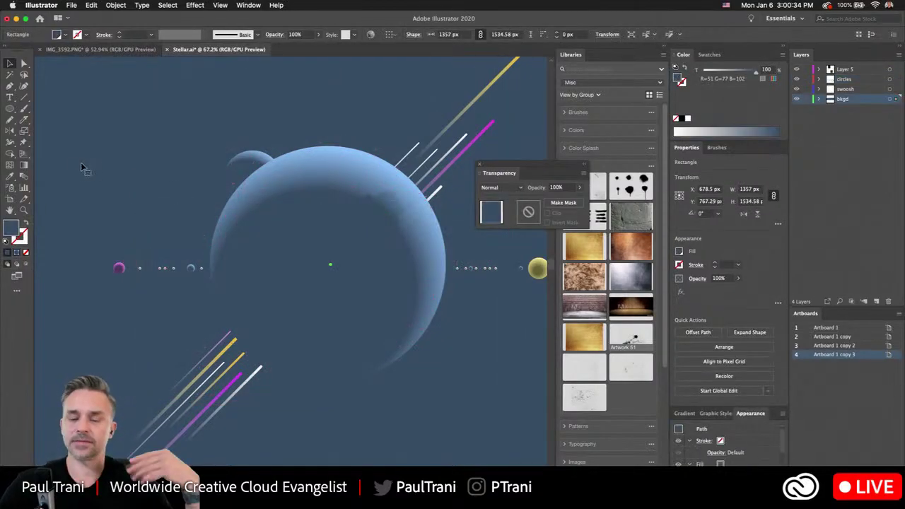
scroll(80, 162, "down", 8)
left_click_drag(134, 116, 389, 183)
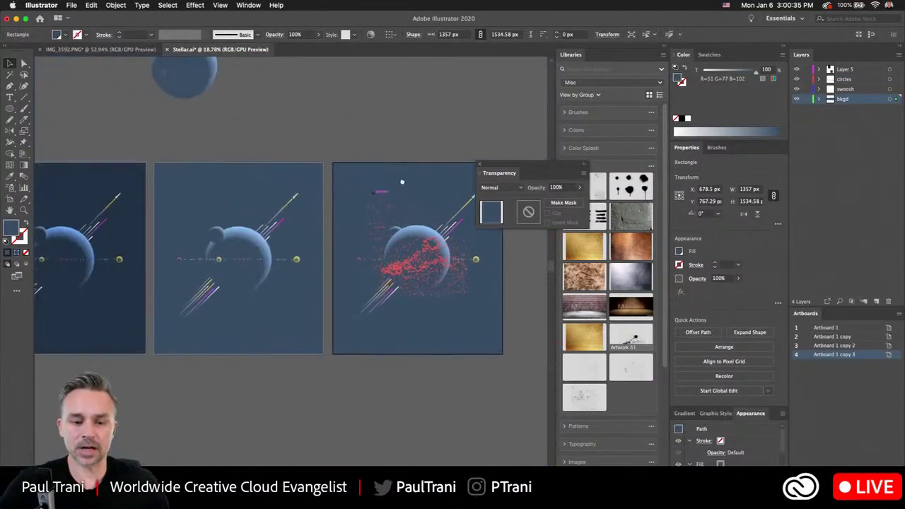
left_click(244, 158)
scroll(183, 236, "up", 6)
mouse_move(326, 192)
left_mouse_down()
mouse_move(519, 208)
mouse_move(577, 228)
left_mouse_up()
left_click_drag(210, 202, 503, 200)
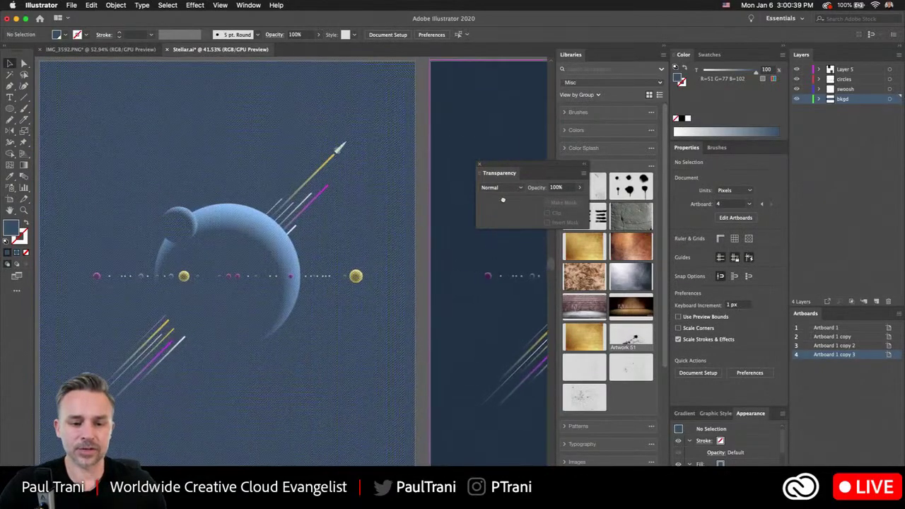
scroll(211, 183, "right", 8)
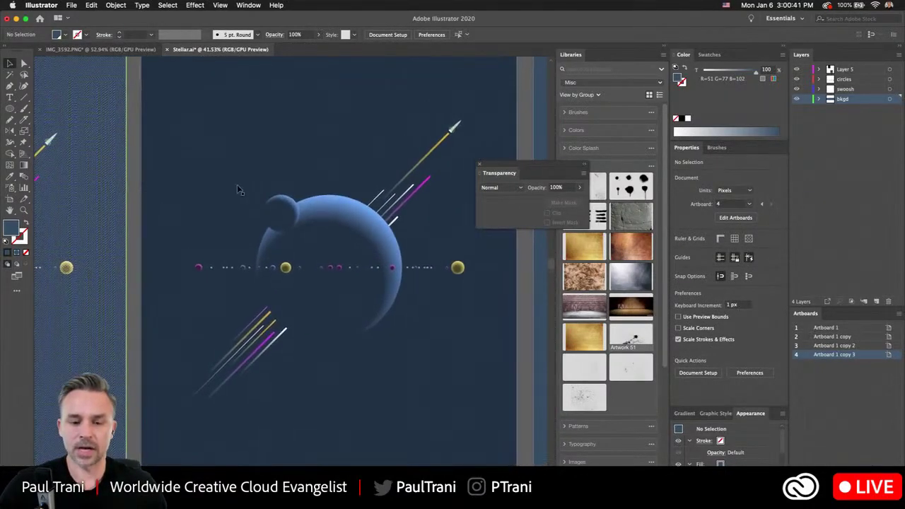
scroll(357, 175, "up", 6)
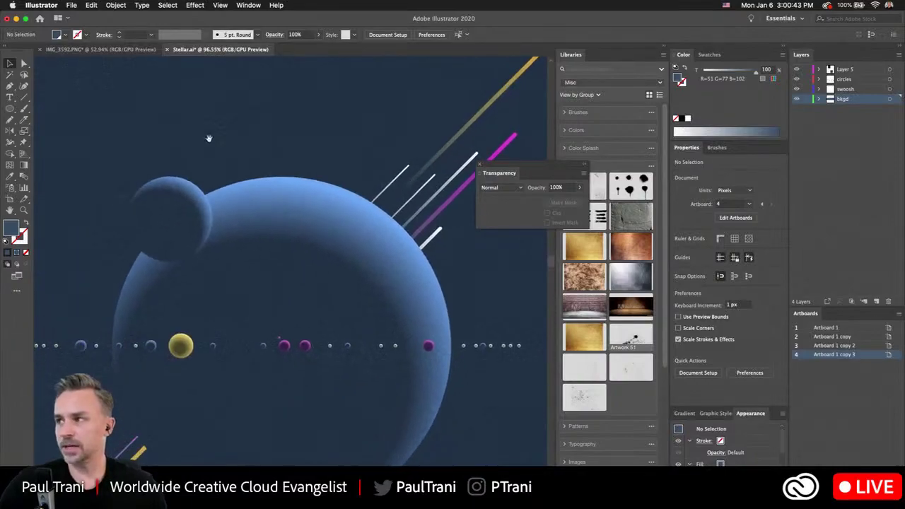
scroll(209, 143, "down", 6)
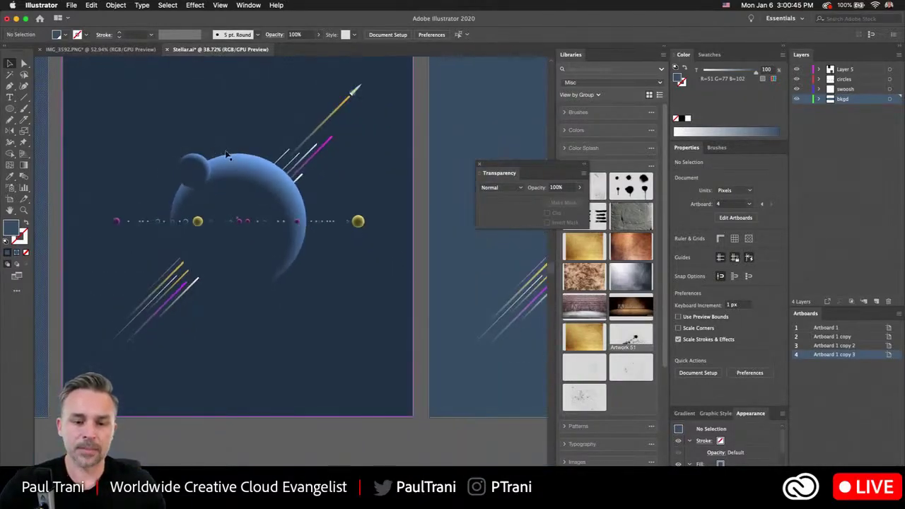
Step: Move the splatter clip group off the planet to the fourth artboard's left edge, and undo an accidental background move
left_click_drag(358, 201, 400, 179)
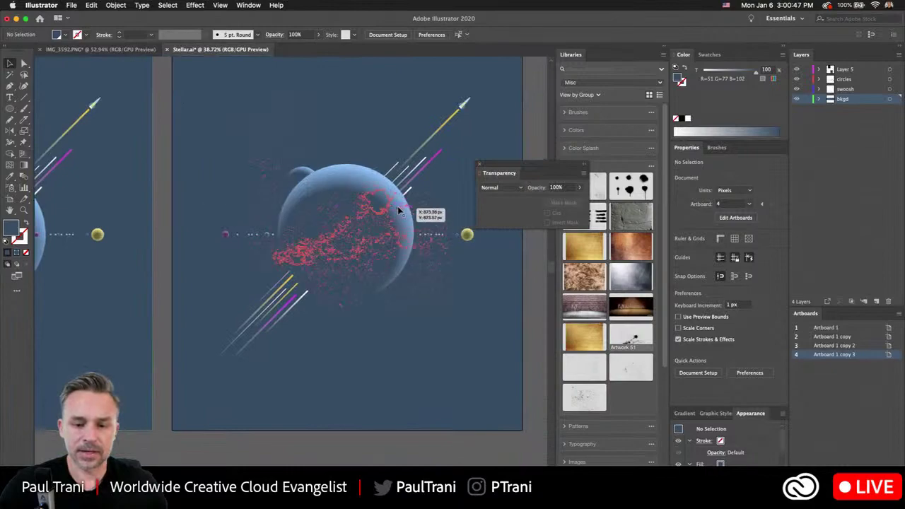
left_click_drag(358, 209, 187, 198)
left_click_drag(139, 160, 473, 165)
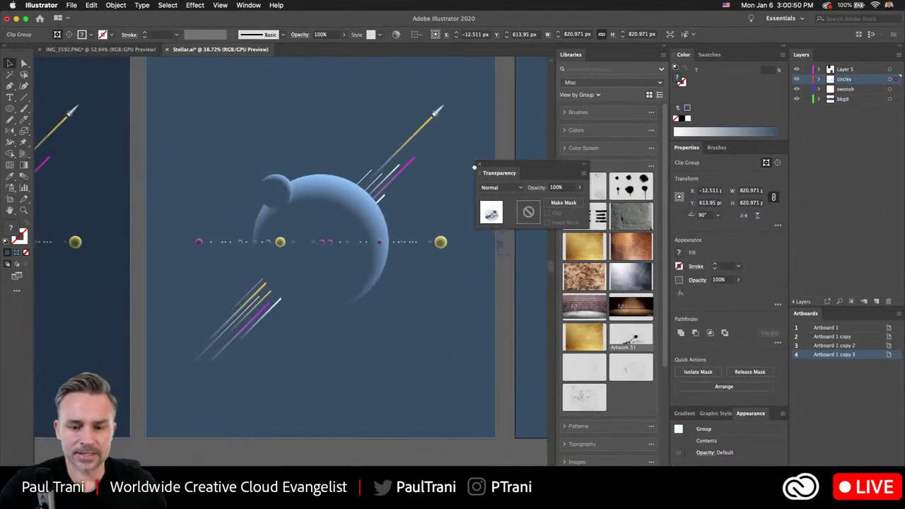
mouse_move(412, 188)
left_mouse_down()
mouse_move(354, 195)
mouse_move(431, 195)
mouse_move(164, 177)
mouse_move(405, 193)
left_mouse_up()
key("super+z")
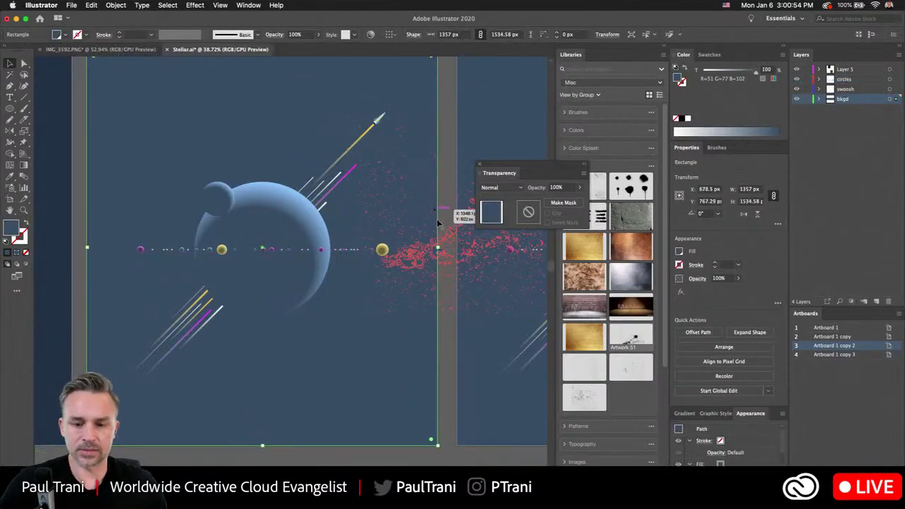
Step: Remove the splatter clip group from the fourth artboard's left edge and hide Layer 5
left_click_drag(446, 233, 53, 202)
left_click_drag(166, 176, 381, 219)
left_click_drag(298, 222, 191, 255)
key("super+h")
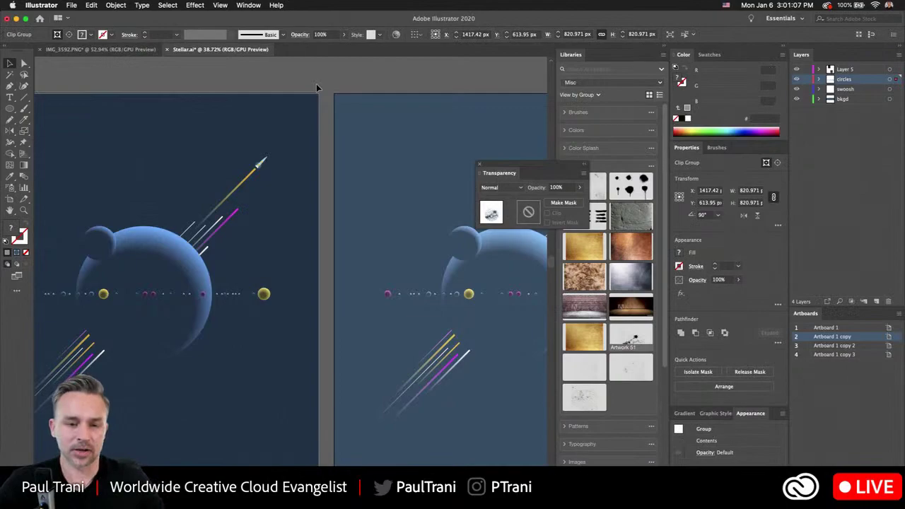
left_click(328, 101)
left_click_drag(321, 190, 32, 217)
scroll(409, 265, "left", 3)
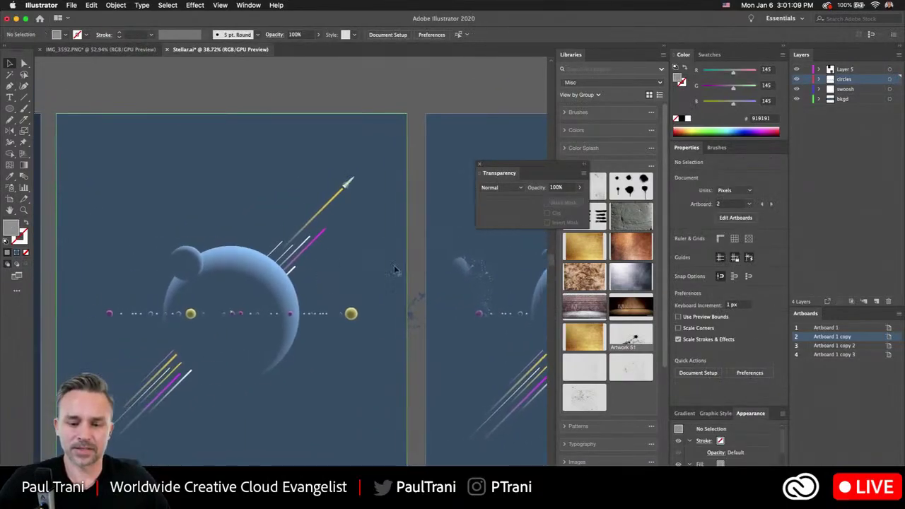
left_click(464, 268)
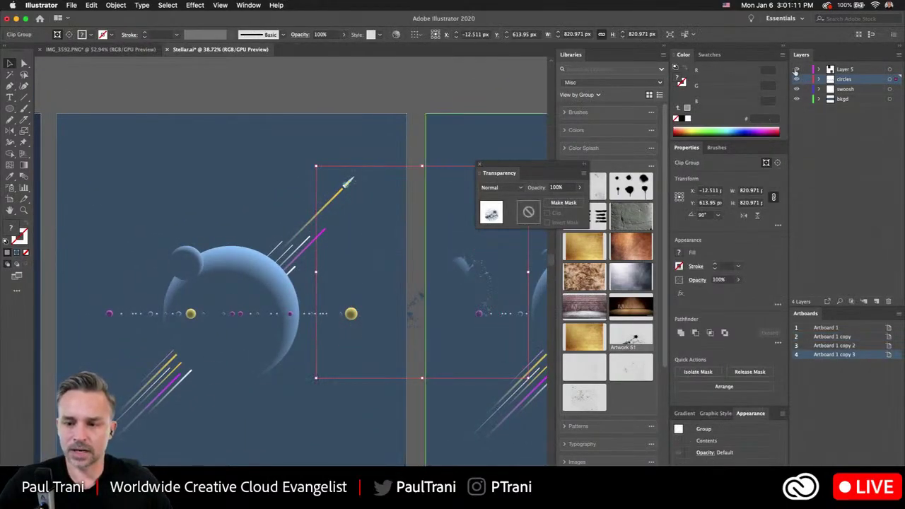
left_click(416, 248)
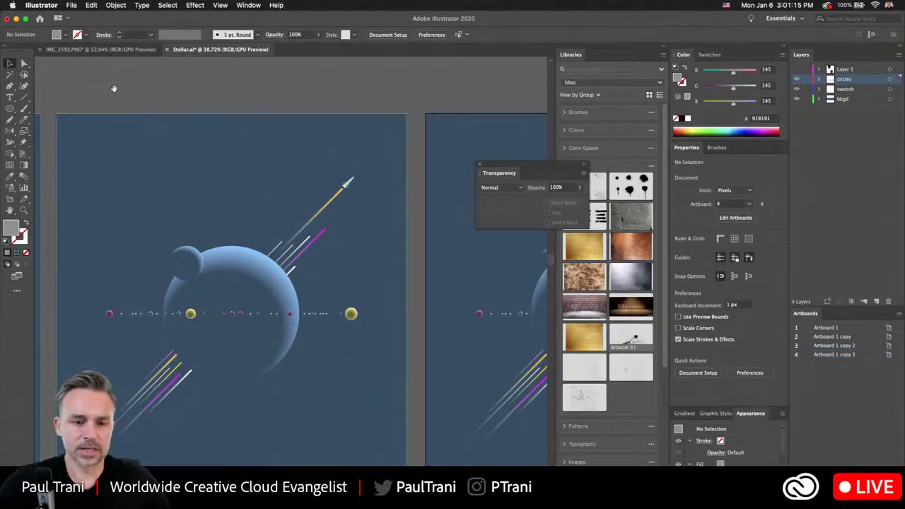
Step: Place the raster splatter image over the large planet on the second artboard and show Layer 5 again
scroll(113, 87, "right", 5)
scroll(113, 87, "down", 1)
scroll(300, 142, "right", 3)
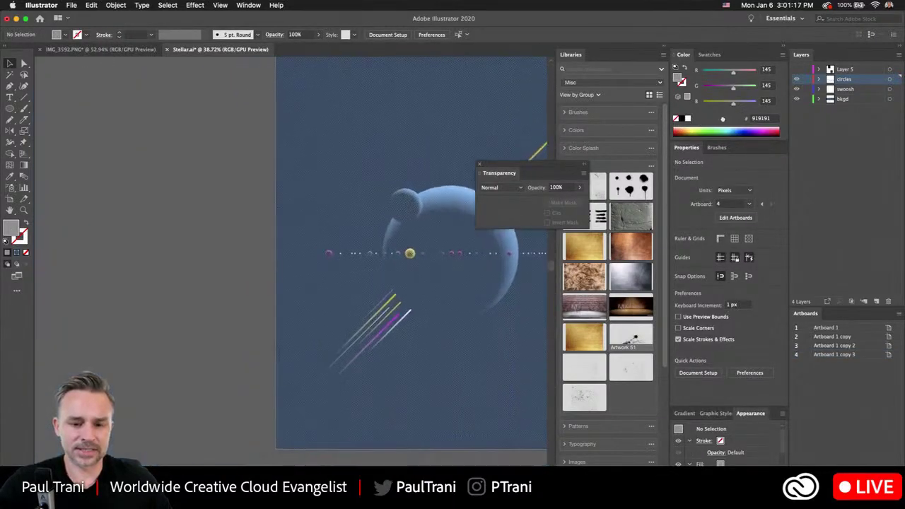
scroll(300, 142, "right", 3)
scroll(300, 142, "down", 1)
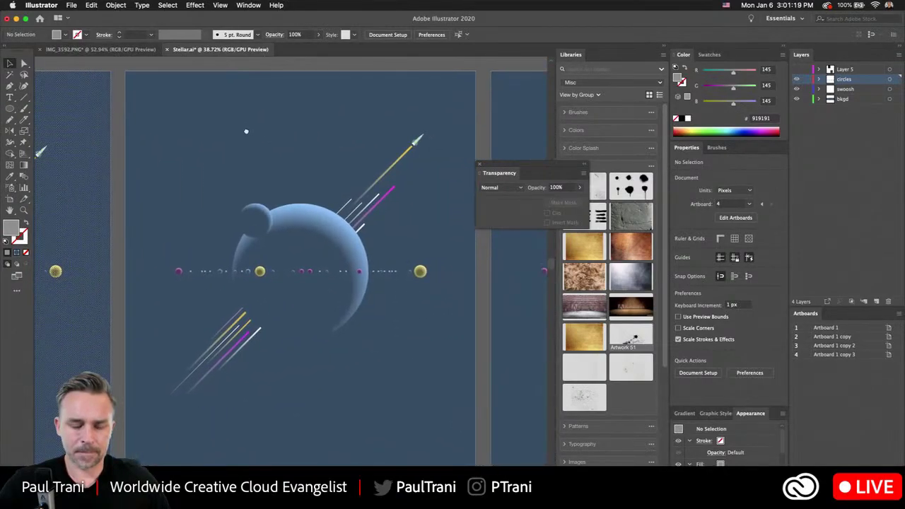
left_click(314, 260)
left_click_drag(315, 261, 334, 236)
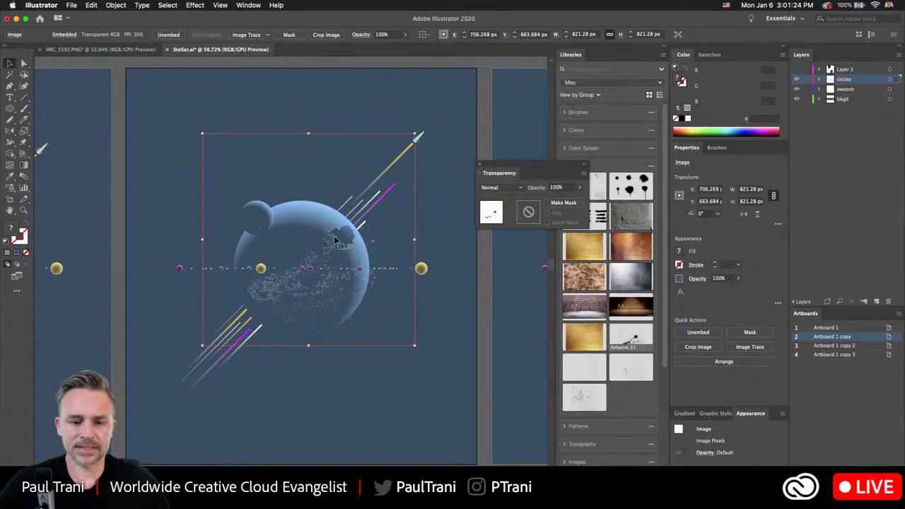
left_click(797, 70)
Step: Inspect the splatter over the second artboard's planet up close, clearing the transparency settings and texture library away from the canvas
scroll(323, 206, "up", 5)
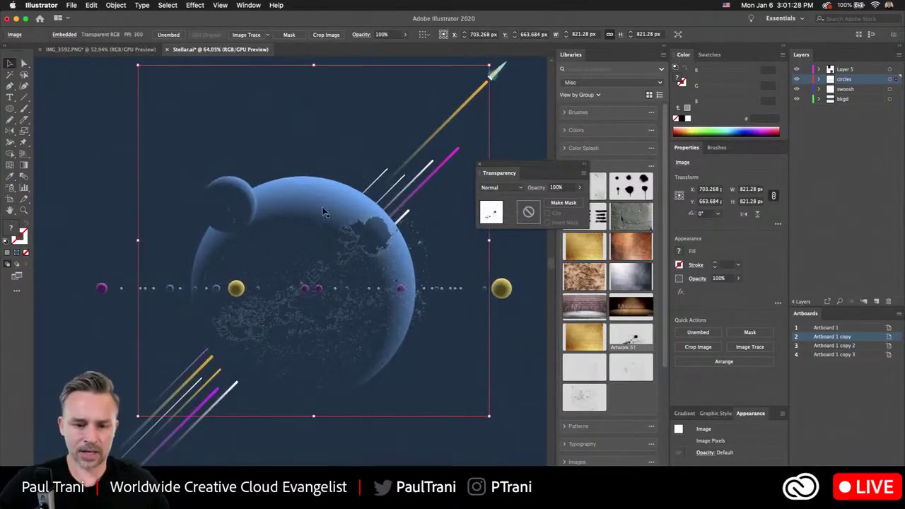
scroll(323, 206, "up", 4)
left_click(399, 274)
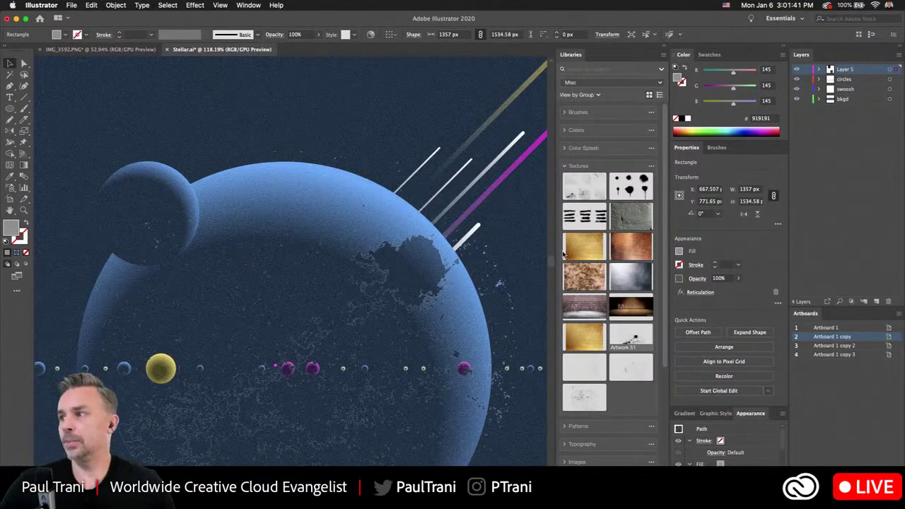
left_click(661, 47)
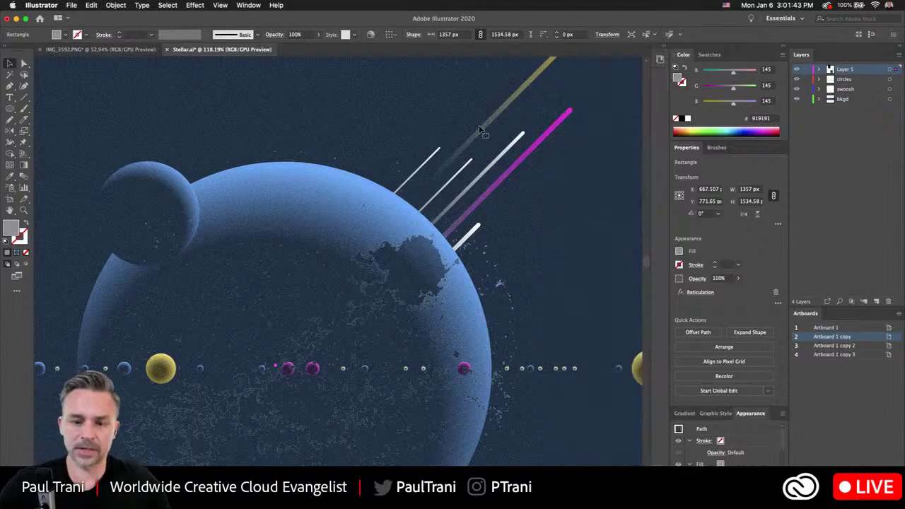
scroll(481, 131, "down", 3)
scroll(482, 131, "up", 4)
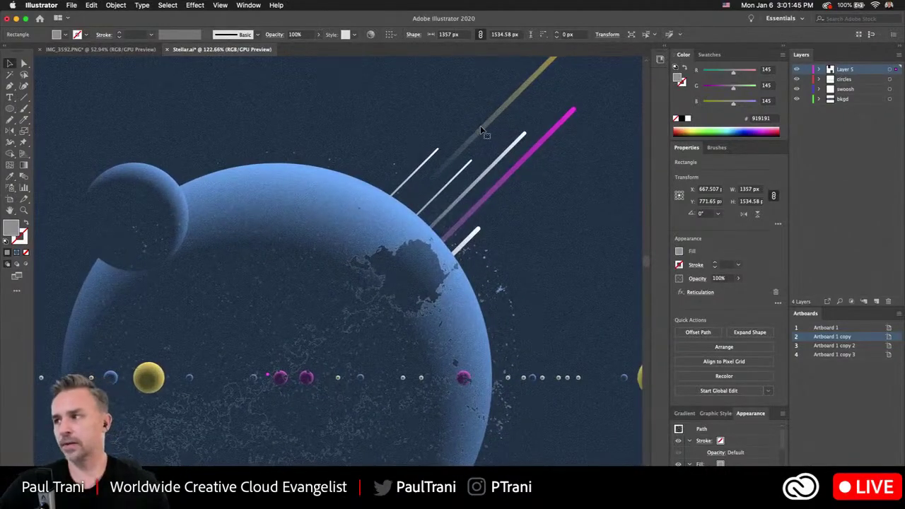
scroll(481, 130, "down", 4)
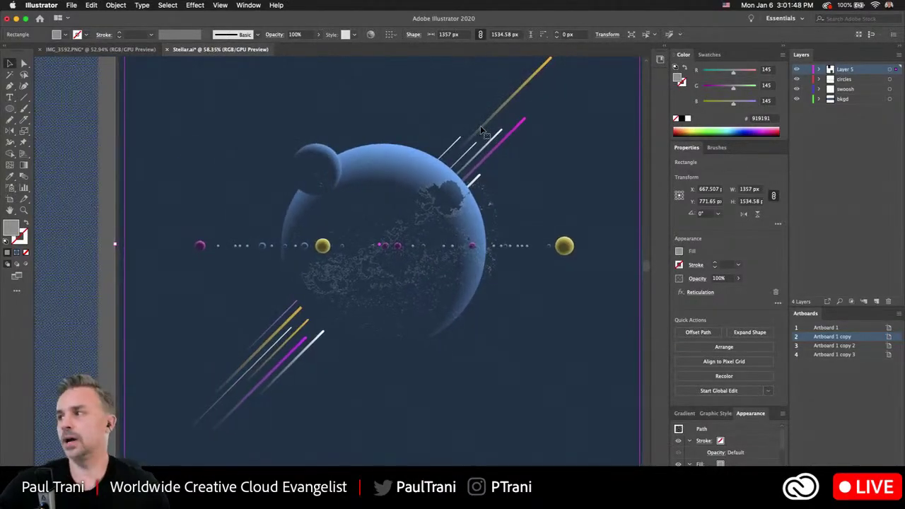
scroll(481, 129, "up", 3)
Step: Examine the texture overlay on the neighbouring artboard's planet and background for comparison
left_click_drag(179, 243, 903, 239)
left_click_drag(197, 225, 455, 249)
scroll(242, 240, "down", 2)
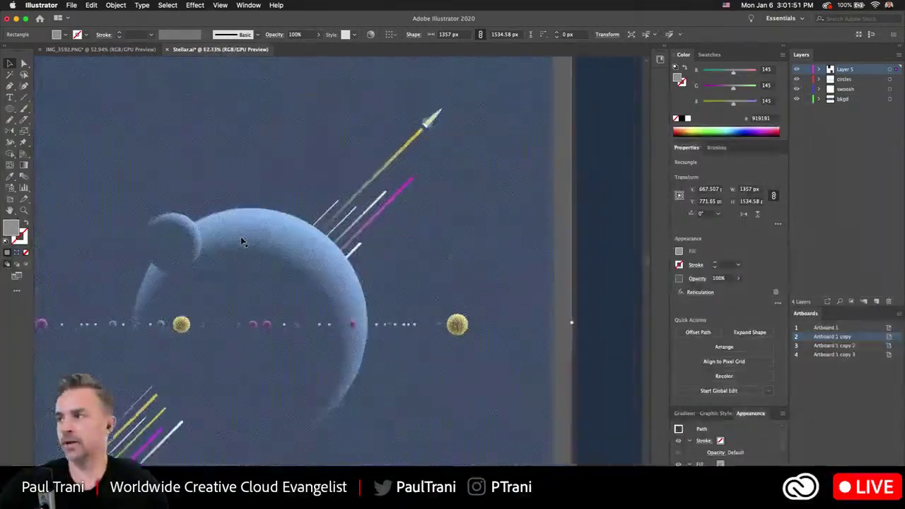
scroll(248, 204, "left", 2)
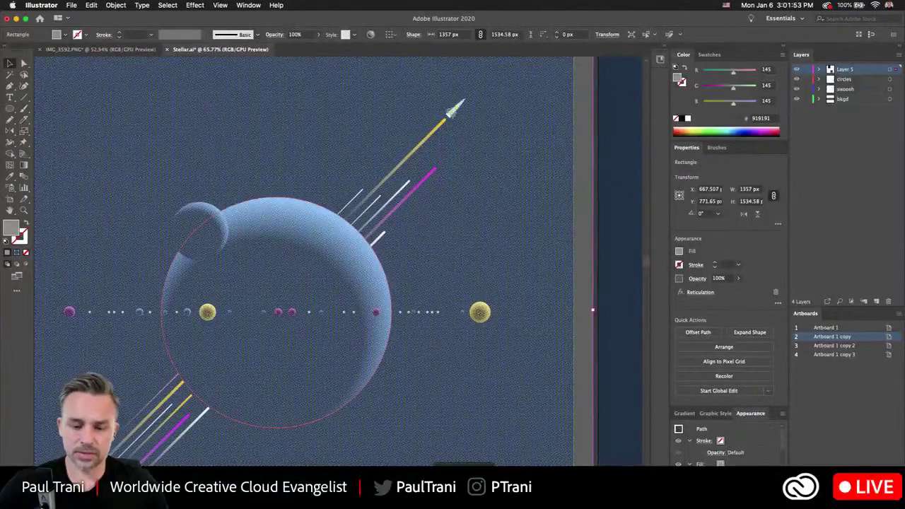
Step: Switch to Chrome to view the Instagram post of the space landscape artwork, and return to Illustrator
key("super+Tab")
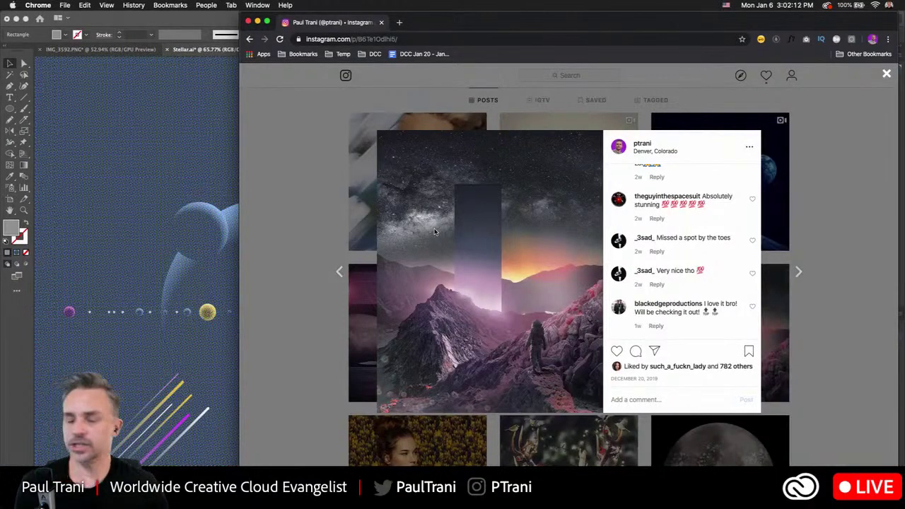
left_click(202, 20)
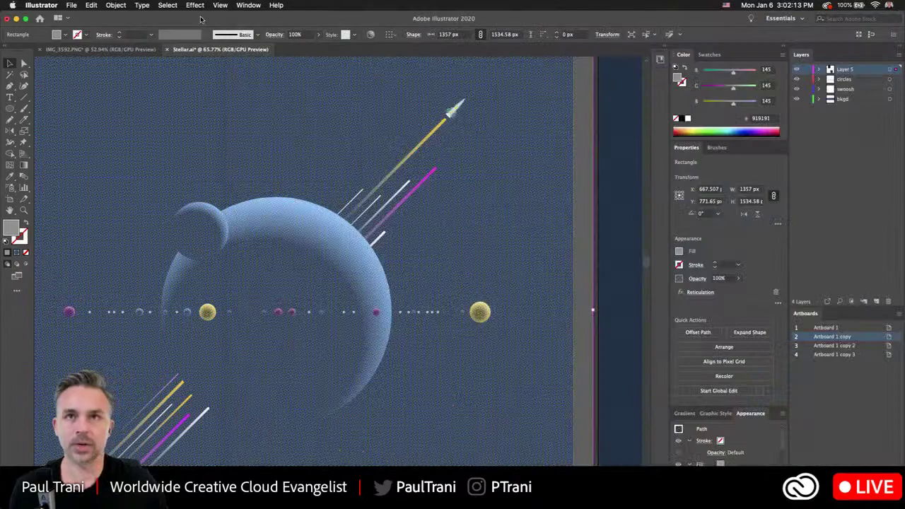